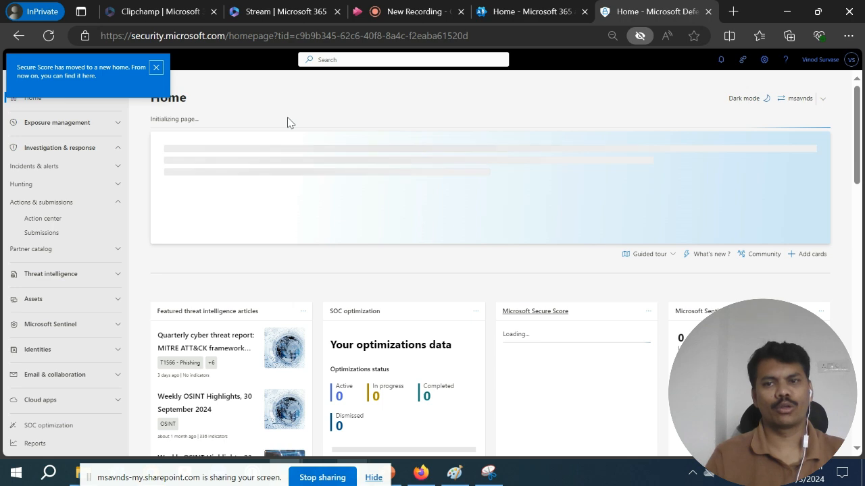
- Dismiss the Secure Score notice and the multi-tenant management tips on the Defender home page
{"action": "left_click", "coordinate": [155, 68]}
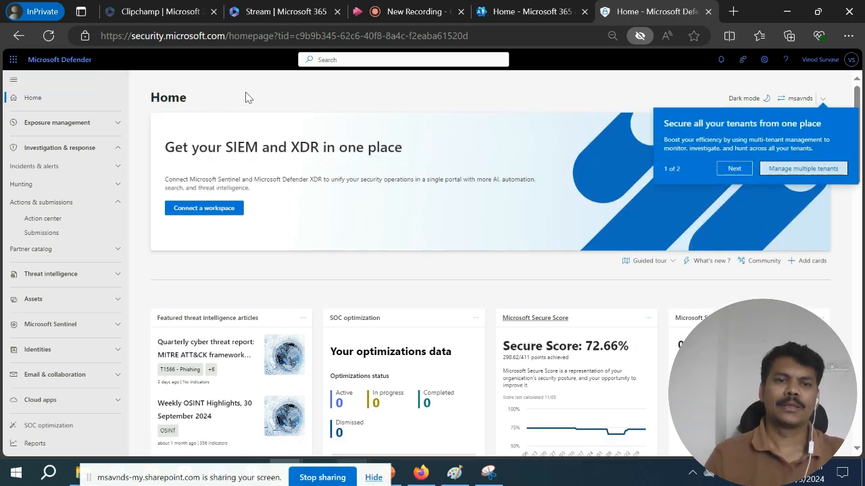
{"action": "left_click", "coordinate": [733, 169]}
{"action": "left_click", "coordinate": [844, 126]}
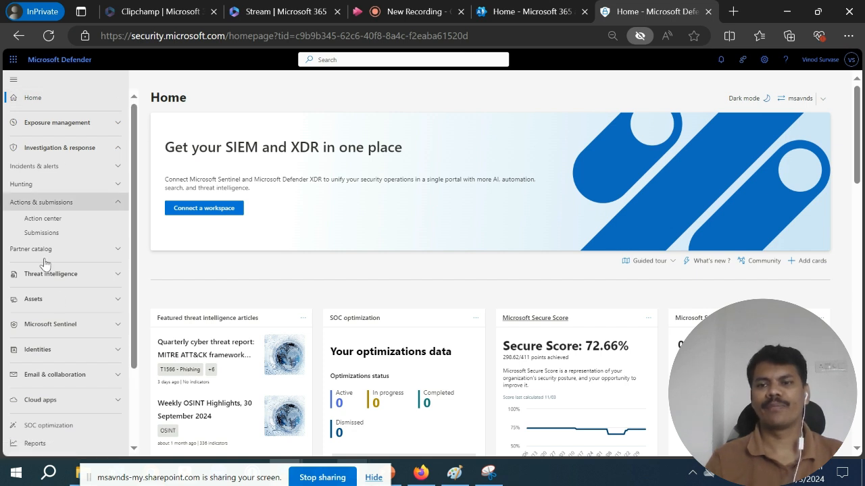
- Go to the user-reported submissions under Actions & submissions and open the User reported settings page
{"action": "left_click", "coordinate": [52, 232]}
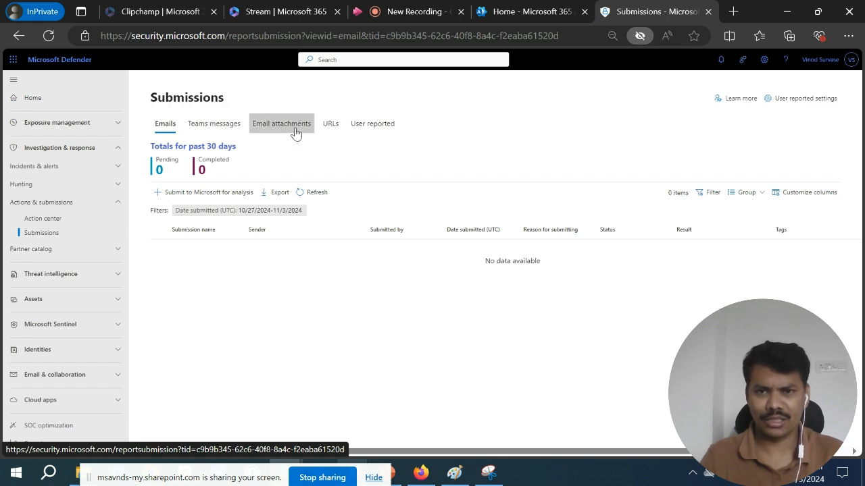
{"action": "left_click", "coordinate": [383, 128]}
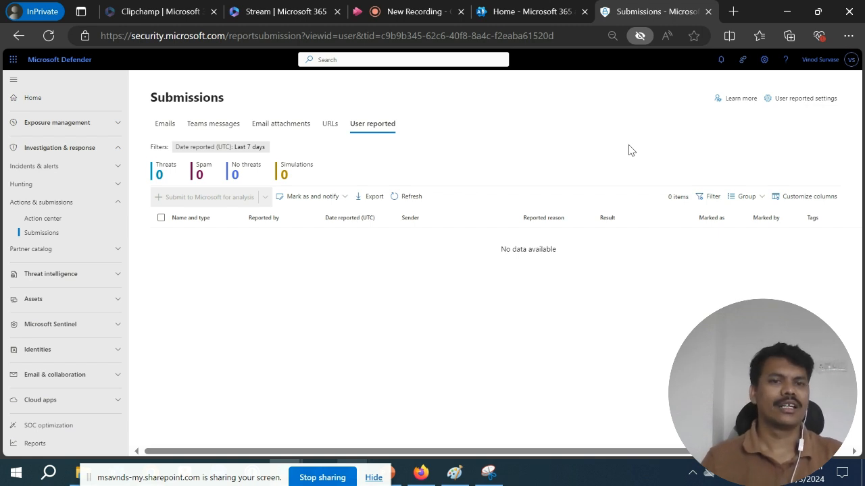
{"action": "left_click", "coordinate": [797, 99]}
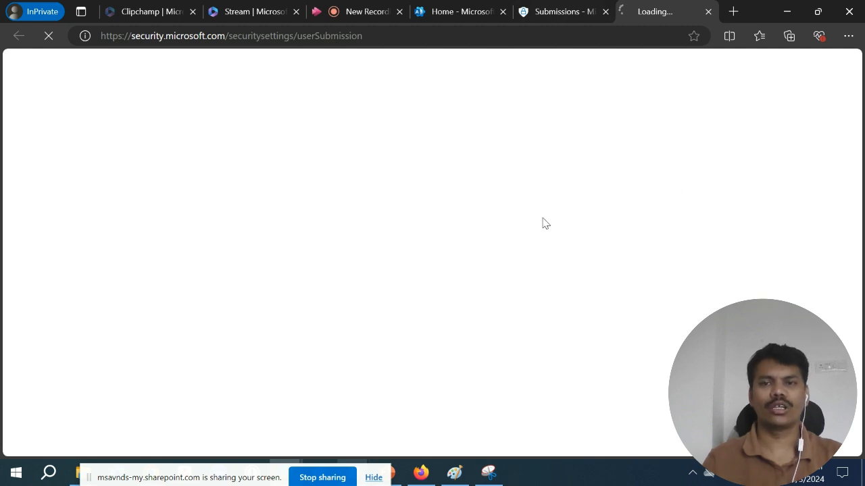
{"action": "left_click", "coordinate": [555, 14]}
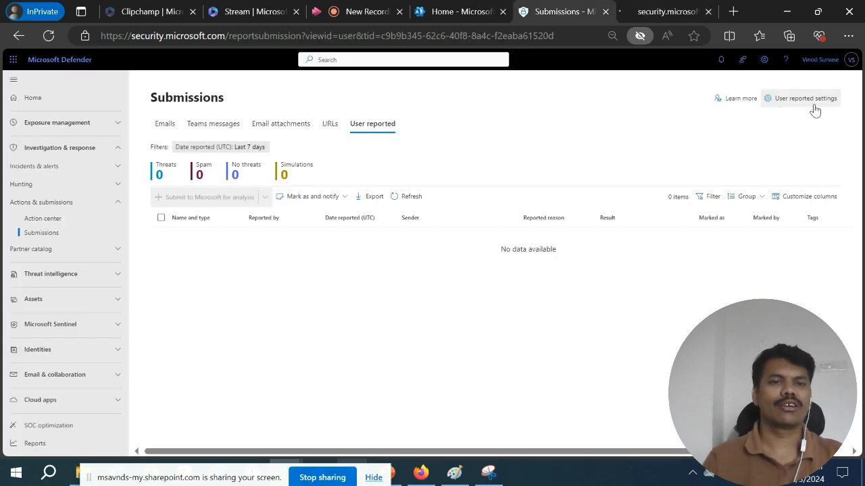
{"action": "left_click", "coordinate": [659, 13]}
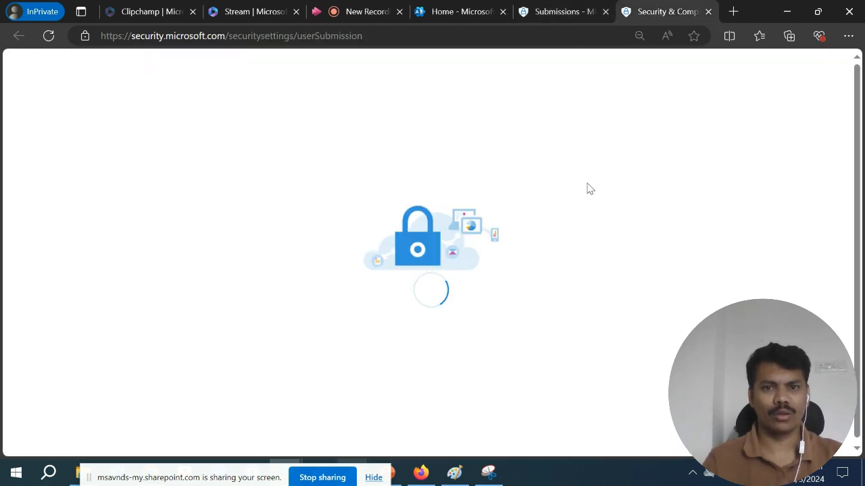
{"action": "left_click", "coordinate": [364, 15]}
{"action": "left_click", "coordinate": [668, 11]}
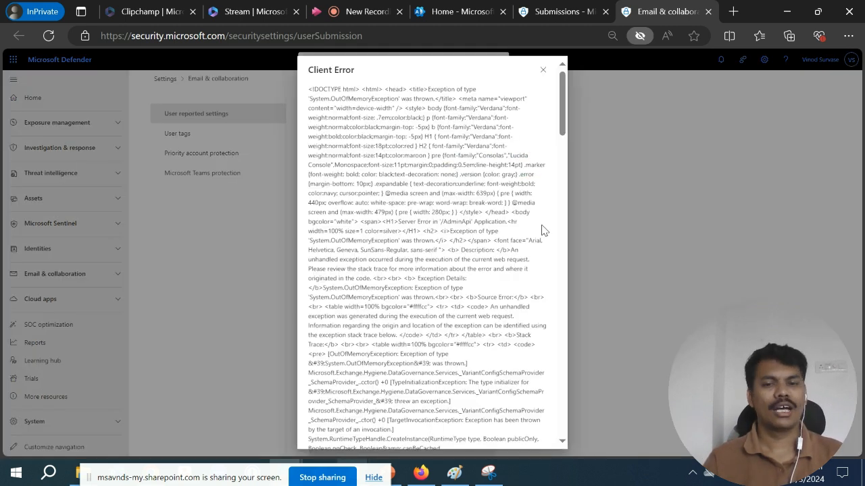
- Look through the Client Error details and close the error dialog
{"action": "scroll", "coordinate": [542, 230], "scroll_direction": "down", "scroll_amount": 15}
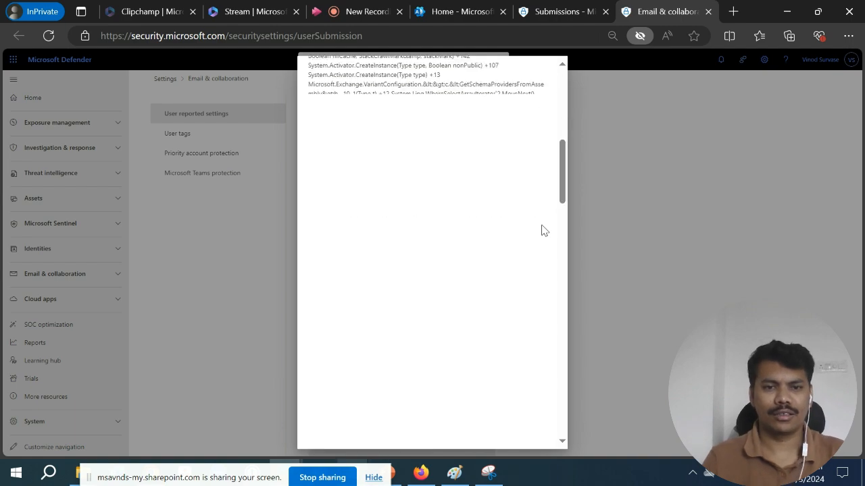
{"action": "scroll", "coordinate": [550, 183], "scroll_direction": "up", "scroll_amount": 8}
{"action": "scroll", "coordinate": [548, 202], "scroll_direction": "up", "scroll_amount": 7}
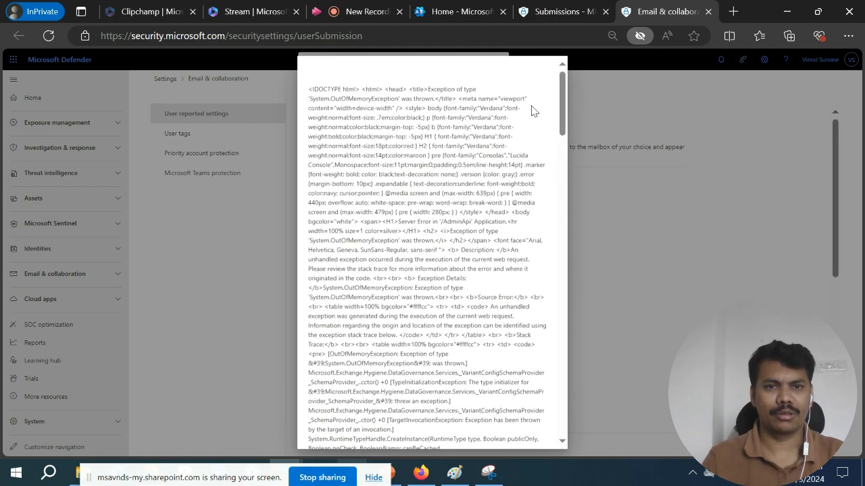
{"action": "left_click", "coordinate": [532, 69]}
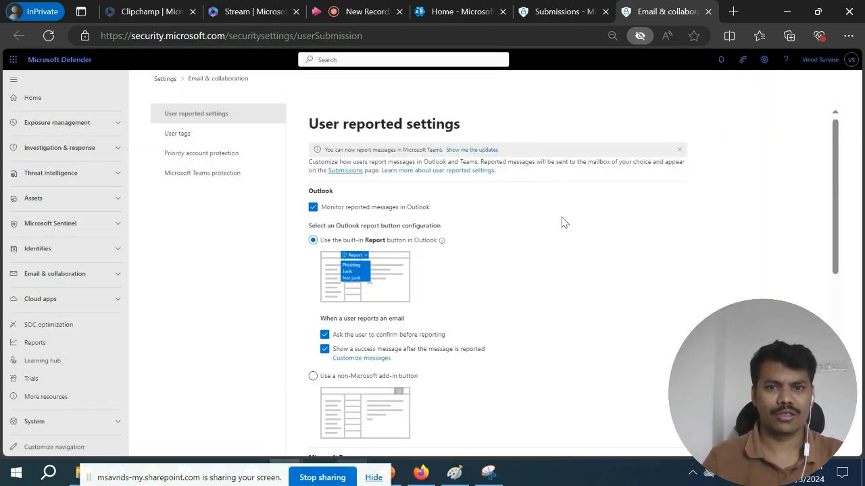
- Review the user reported settings for Outlook, Microsoft Teams, reported message destinations, email notifications and quarantine reporting
{"action": "scroll", "coordinate": [587, 283], "scroll_direction": "down", "scroll_amount": 1}
{"action": "scroll", "coordinate": [587, 284], "scroll_direction": "down", "scroll_amount": 5}
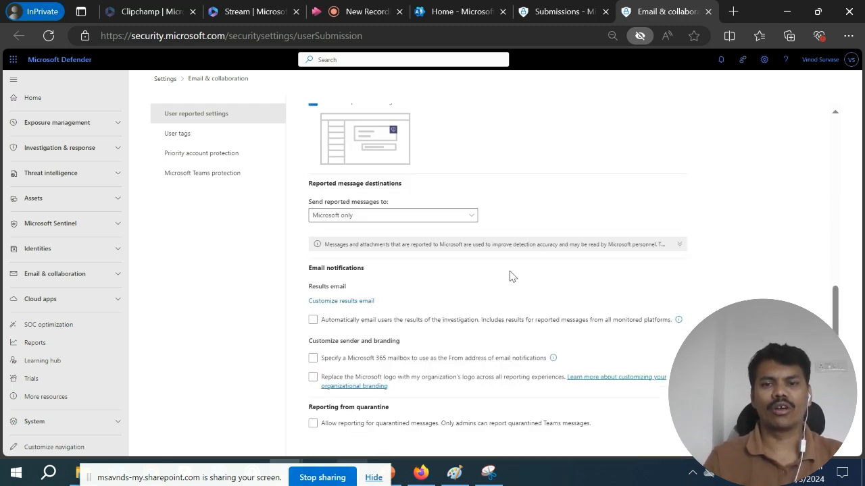
{"action": "scroll", "coordinate": [539, 241], "scroll_direction": "up", "scroll_amount": 8}
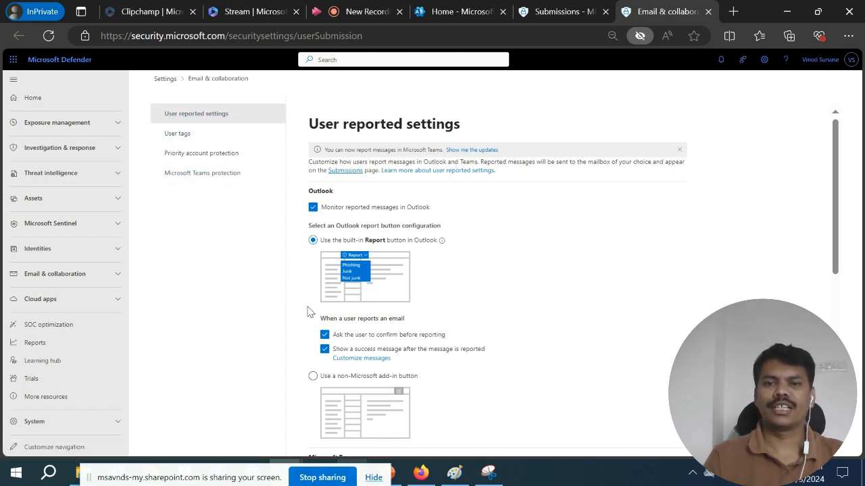
{"action": "left_click_drag", "start_coordinate": [330, 123], "coordinate": [467, 130]}
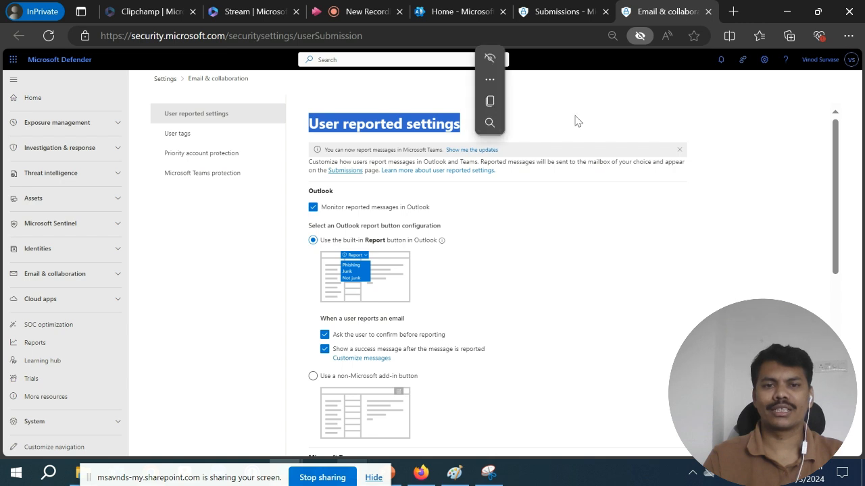
{"action": "left_click", "coordinate": [532, 126]}
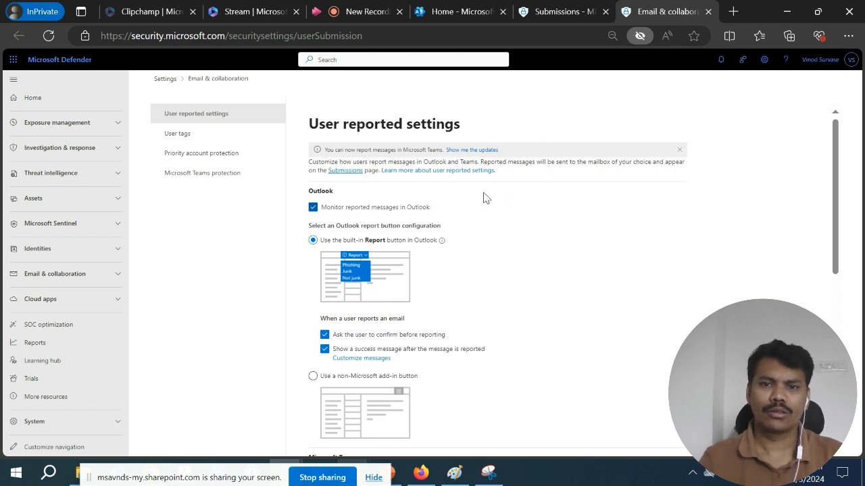
{"action": "scroll", "coordinate": [446, 324], "scroll_direction": "down", "scroll_amount": 1}
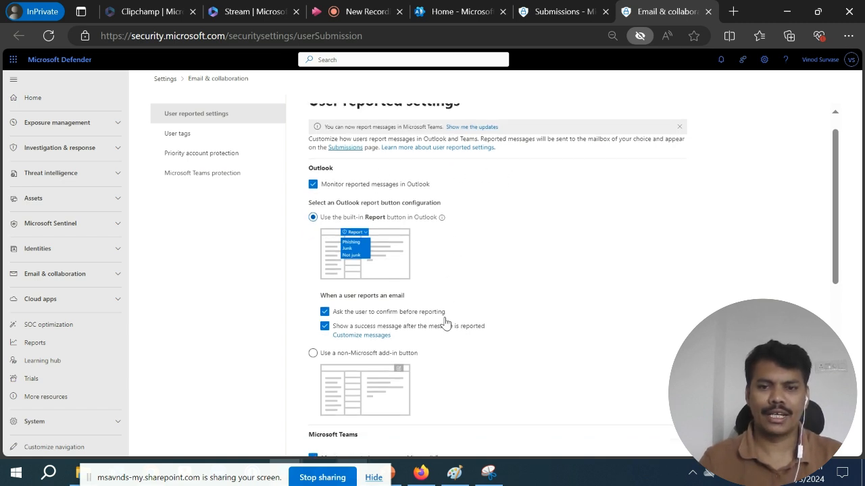
{"action": "scroll", "coordinate": [446, 324], "scroll_direction": "down", "scroll_amount": 1}
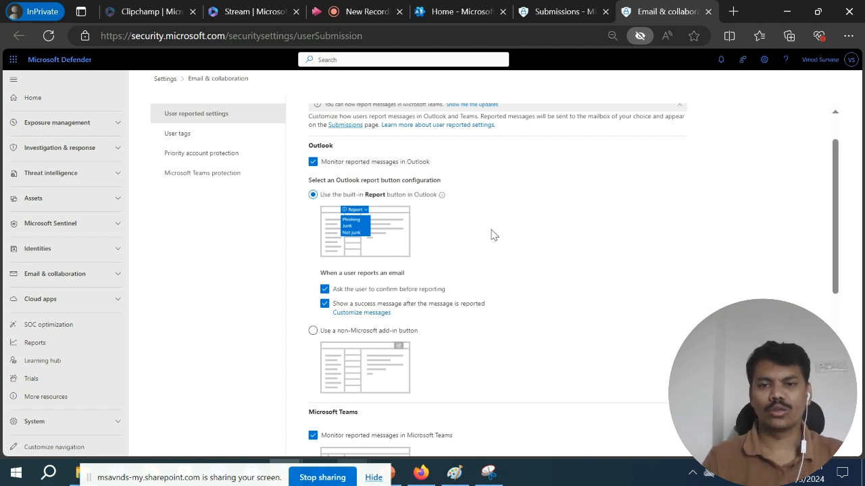
{"action": "scroll", "coordinate": [491, 235], "scroll_direction": "down", "scroll_amount": 1}
{"action": "scroll", "coordinate": [491, 235], "scroll_direction": "up", "scroll_amount": 2}
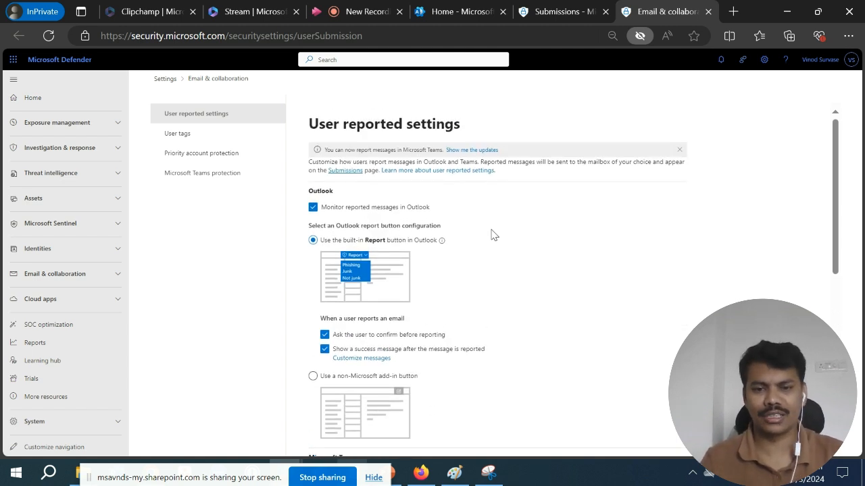
{"action": "scroll", "coordinate": [507, 245], "scroll_direction": "down", "scroll_amount": 1}
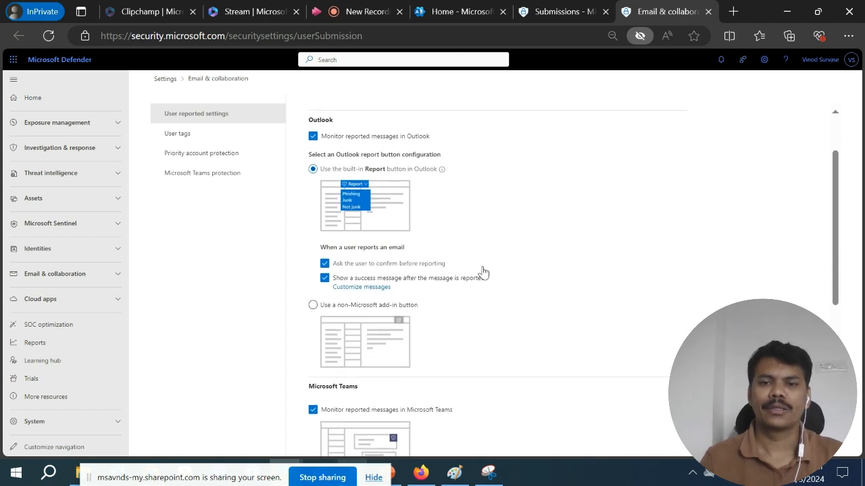
{"action": "scroll", "coordinate": [483, 272], "scroll_direction": "up", "scroll_amount": 1}
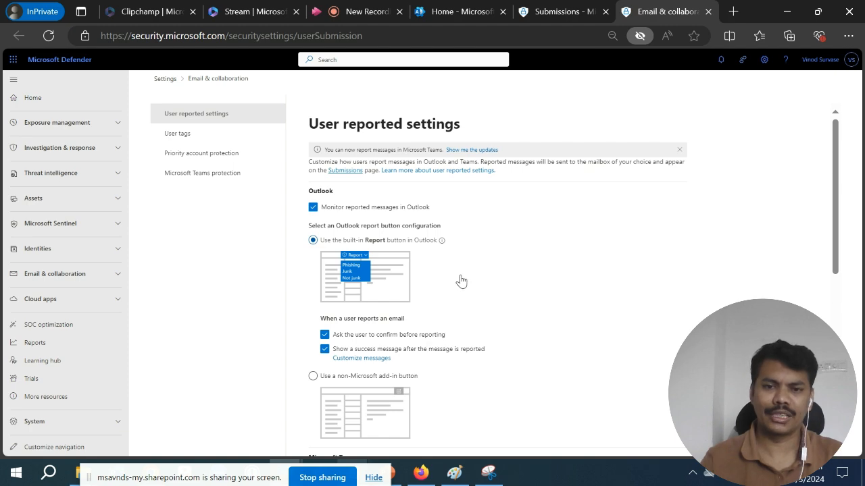
{"action": "scroll", "coordinate": [459, 315], "scroll_direction": "down", "scroll_amount": 4}
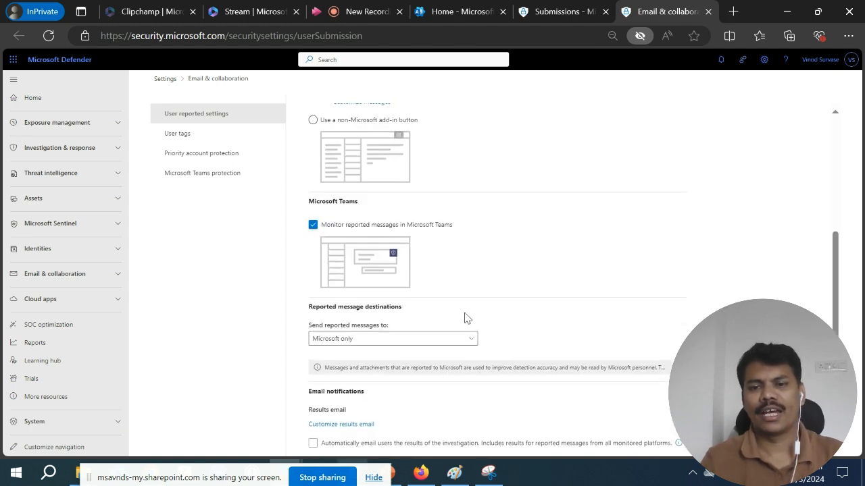
{"action": "scroll", "coordinate": [540, 284], "scroll_direction": "down", "scroll_amount": 1}
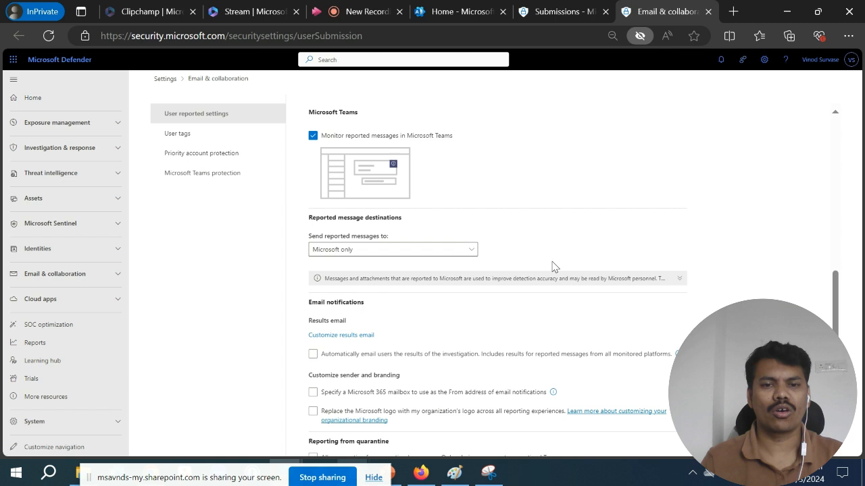
{"action": "scroll", "coordinate": [555, 256], "scroll_direction": "down", "scroll_amount": 1}
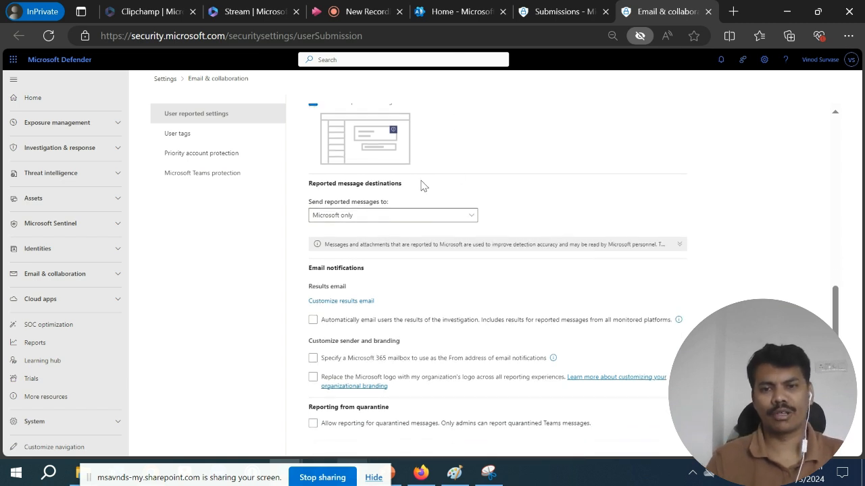
{"action": "left_click_drag", "start_coordinate": [315, 184], "coordinate": [437, 191]}
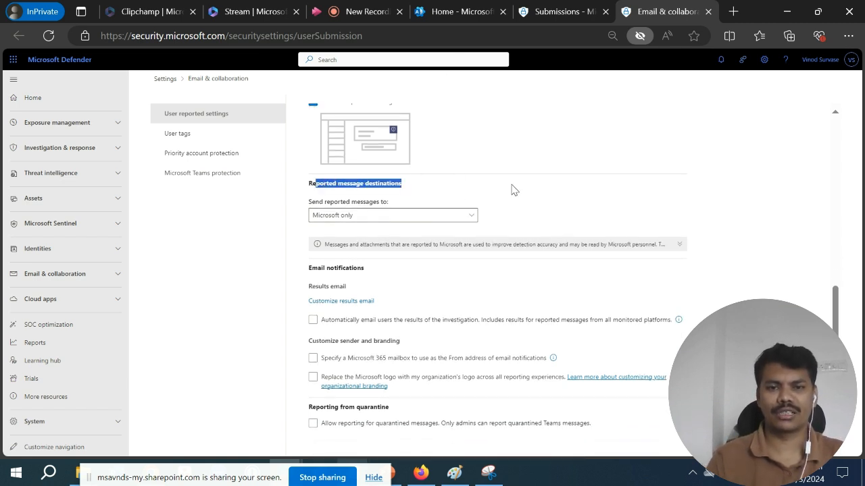
{"action": "left_click", "coordinate": [386, 196]}
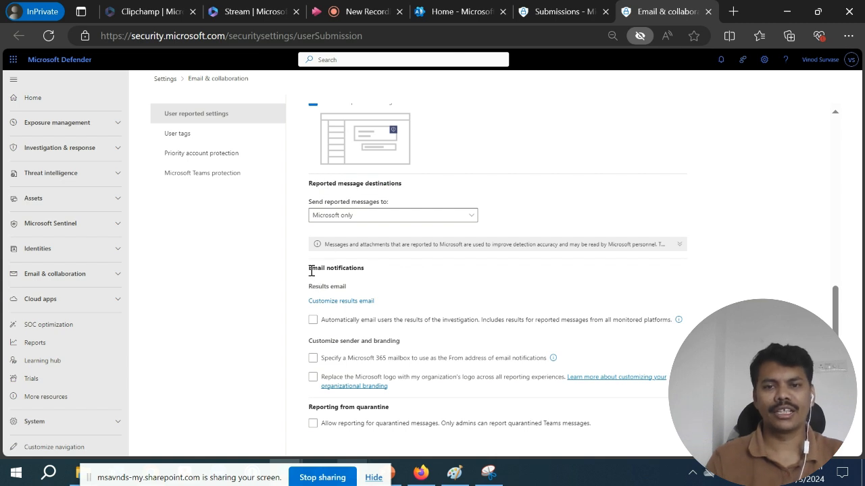
{"action": "left_click_drag", "start_coordinate": [312, 270], "coordinate": [414, 273]}
{"action": "left_click", "coordinate": [547, 281]}
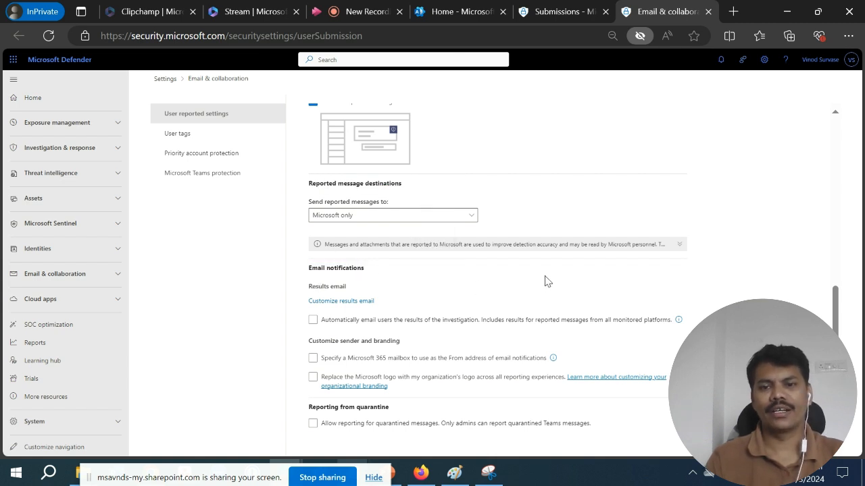
- Set the destination for reported messages to Microsoft and my reporting mailbox
{"action": "left_click", "coordinate": [348, 223]}
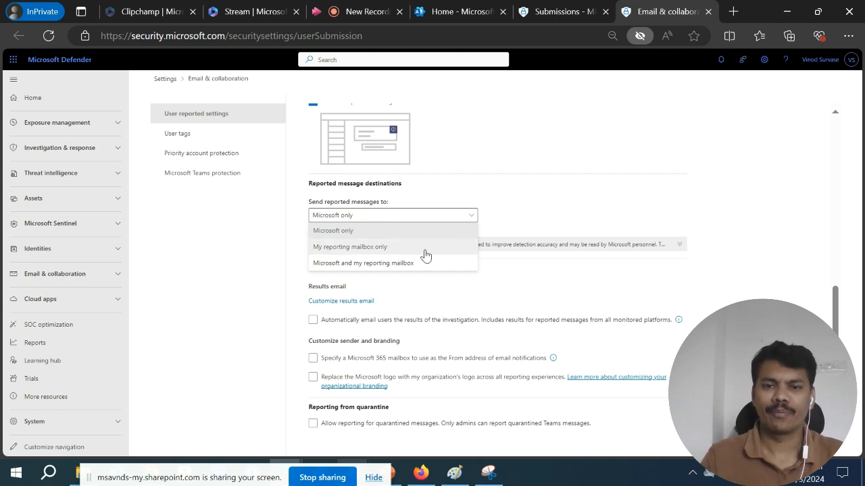
{"action": "left_click", "coordinate": [548, 280]}
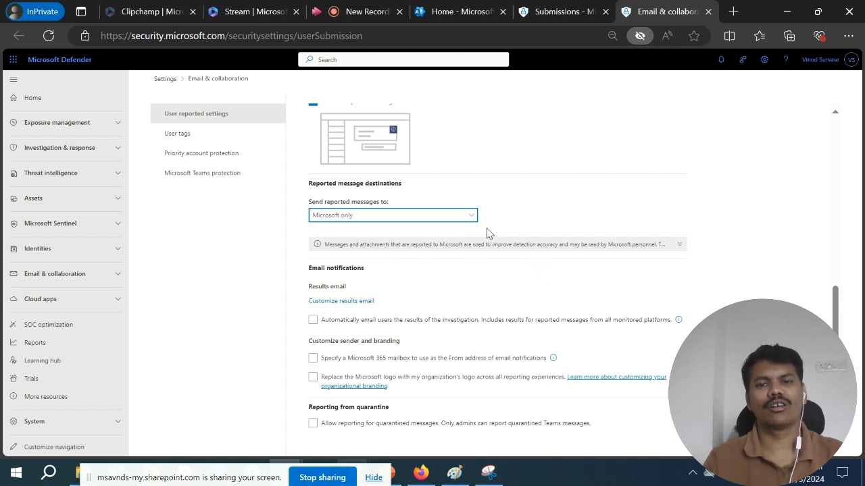
{"action": "left_click", "coordinate": [469, 216]}
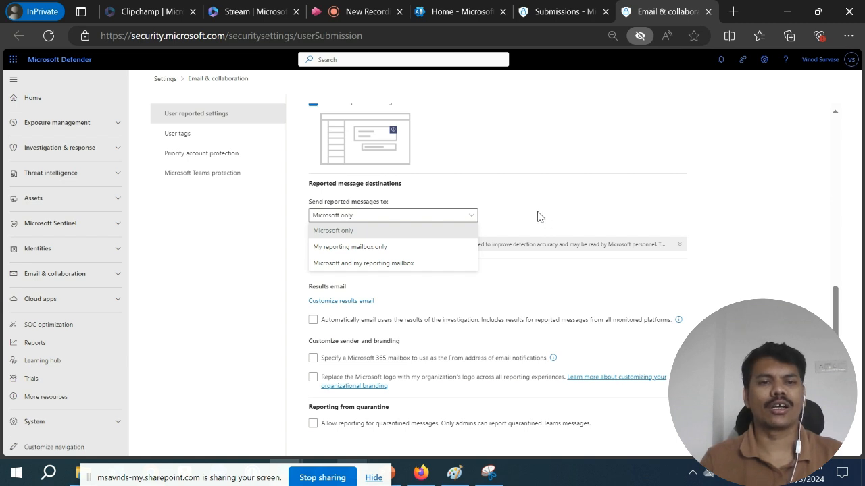
{"action": "left_click", "coordinate": [410, 270]}
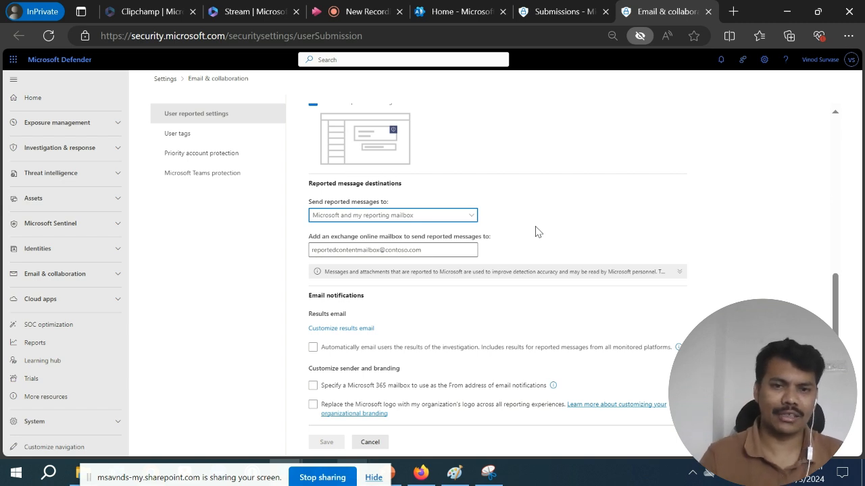
{"action": "left_click", "coordinate": [536, 228]}
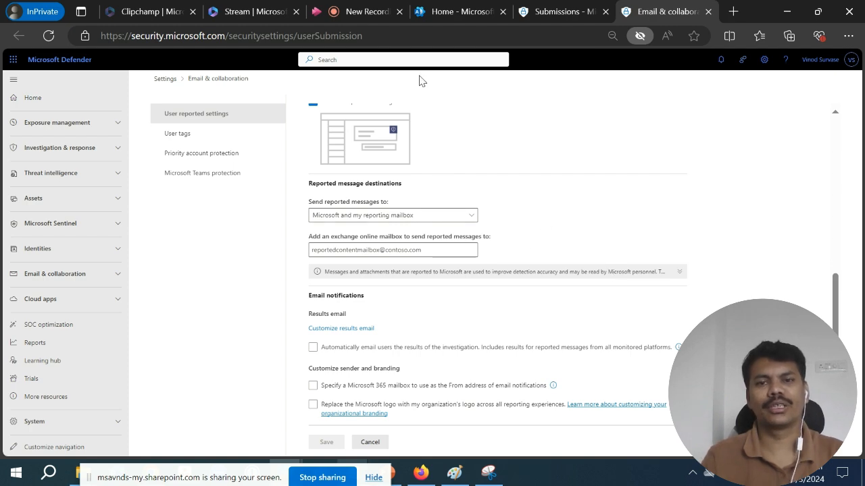
- Review the destination options available for reported messages
{"action": "left_click", "coordinate": [358, 18]}
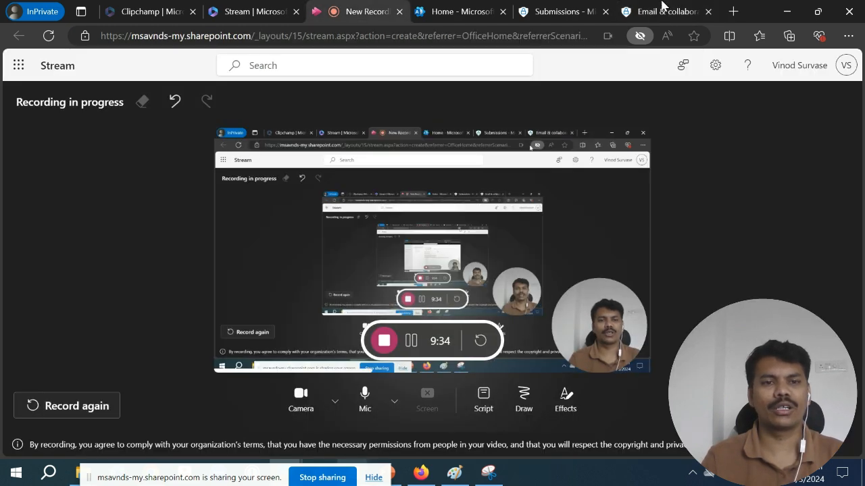
{"action": "left_click", "coordinate": [651, 13]}
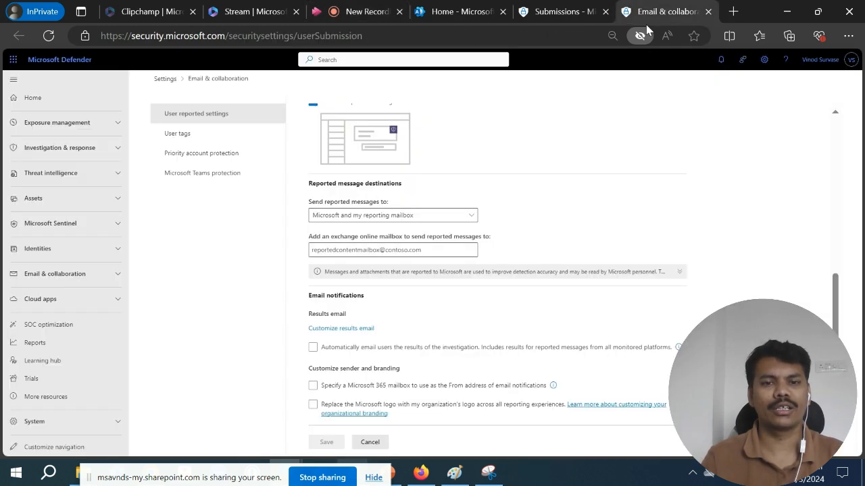
{"action": "left_click", "coordinate": [405, 217]}
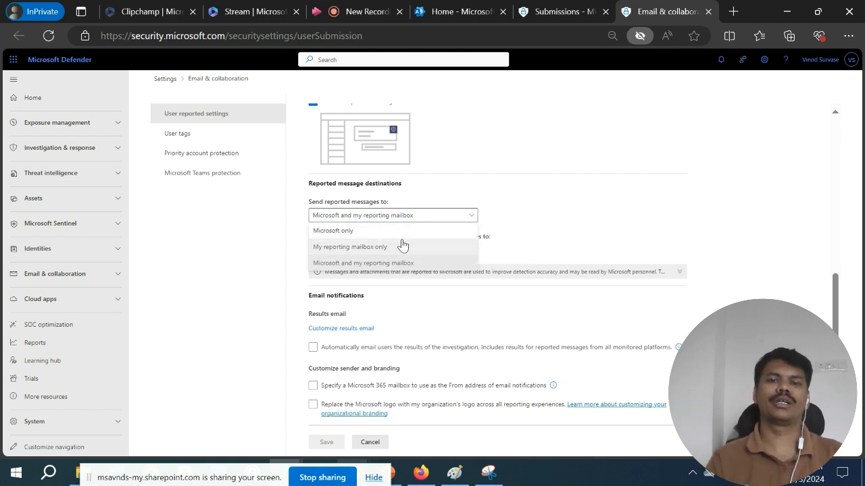
{"action": "left_click", "coordinate": [544, 236]}
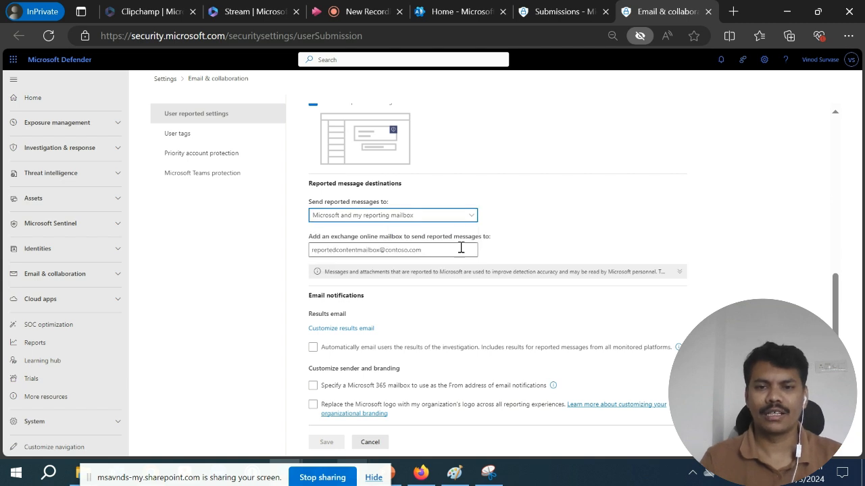
- Add the administrator's suggested contact as the Exchange Online mailbox that receives reported messages
{"action": "left_click", "coordinate": [359, 249]}
{"action": "type", "text": "a"}
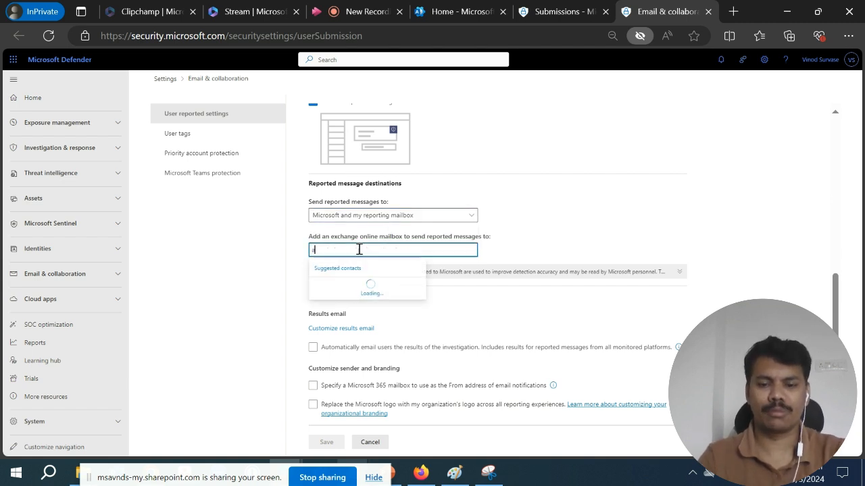
{"action": "type", "text": "dmin@"}
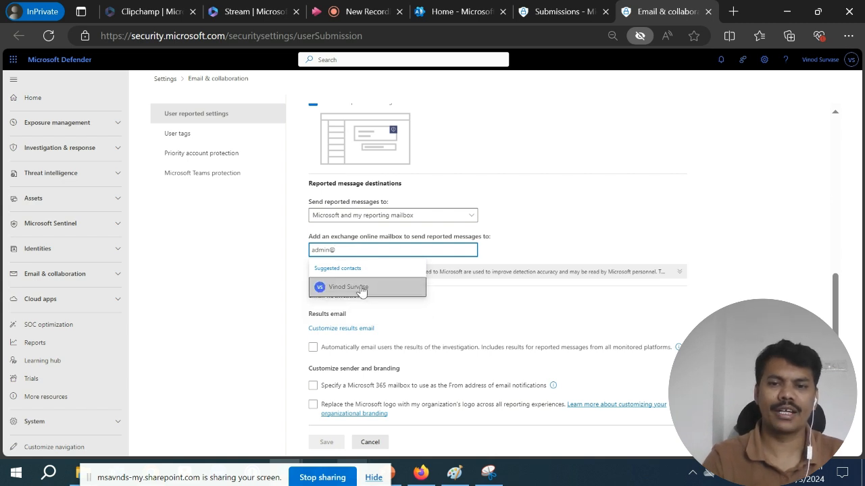
{"action": "left_click", "coordinate": [361, 288]}
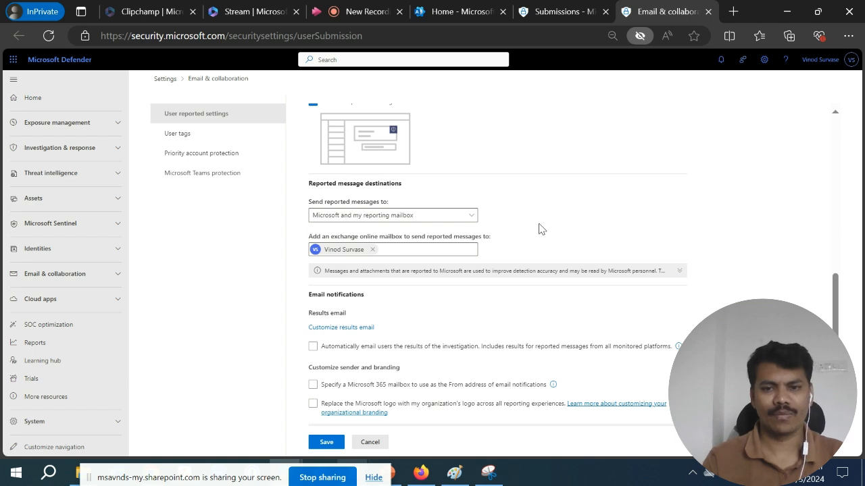
- Enable automatically emailing users the results of the investigation under Email notifications
{"action": "scroll", "coordinate": [541, 230], "scroll_direction": "down", "scroll_amount": 2}
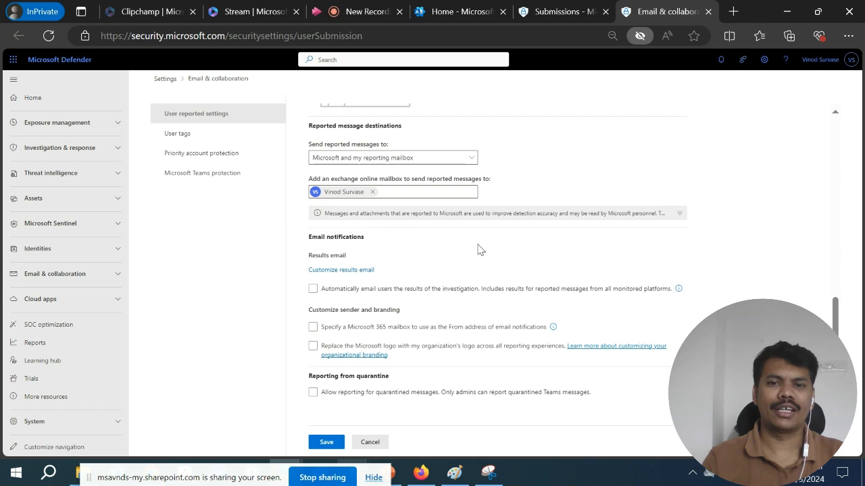
{"action": "scroll", "coordinate": [495, 250], "scroll_direction": "up", "scroll_amount": 1}
{"action": "scroll", "coordinate": [494, 251], "scroll_direction": "down", "scroll_amount": 1}
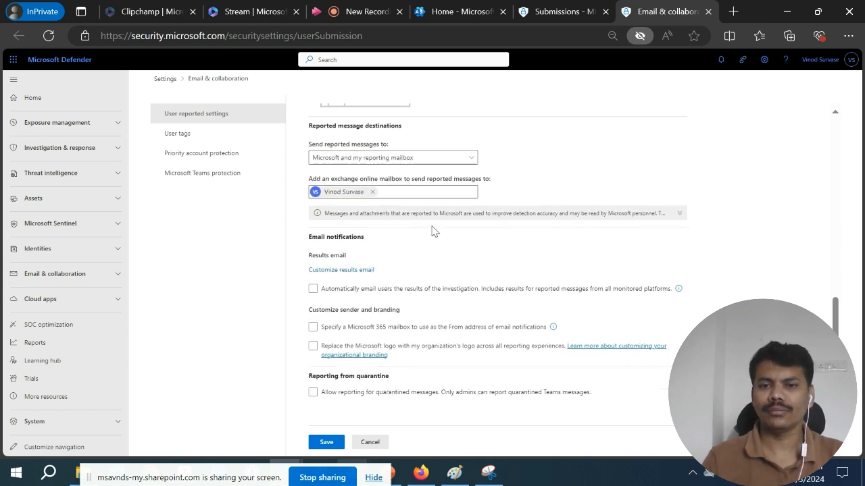
{"action": "left_click_drag", "start_coordinate": [318, 237], "coordinate": [405, 244]}
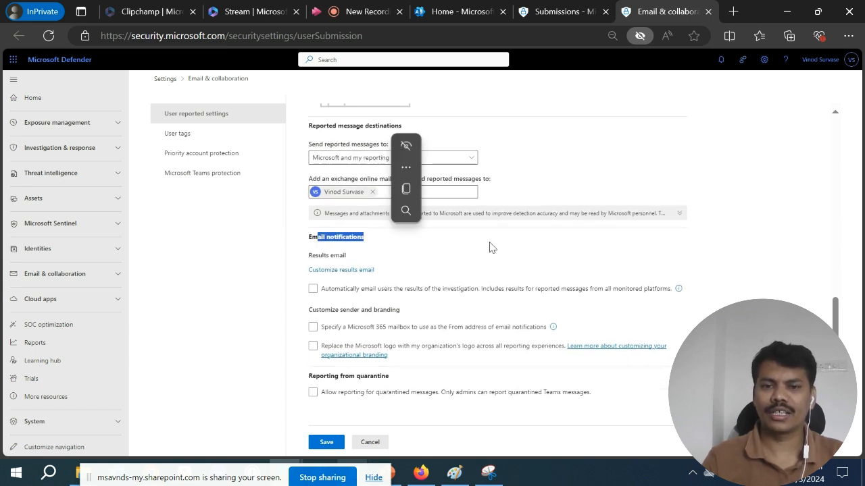
{"action": "left_click", "coordinate": [490, 247]}
{"action": "left_click", "coordinate": [344, 290]}
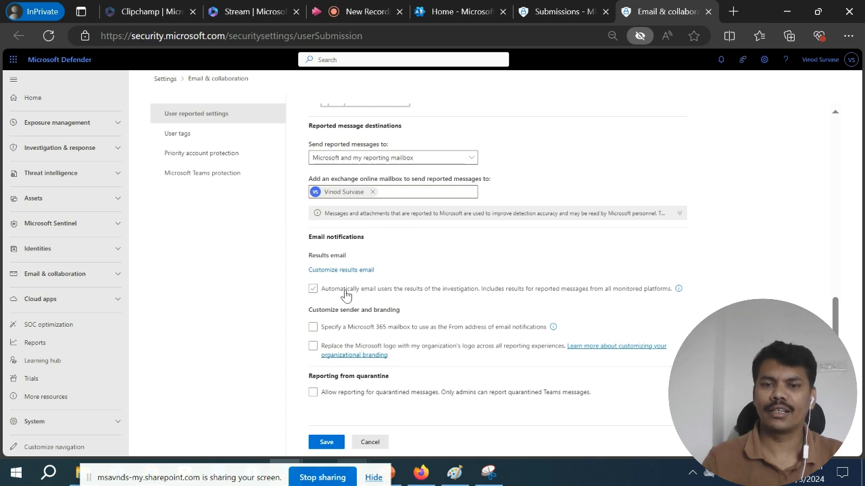
{"action": "left_click", "coordinate": [313, 291]}
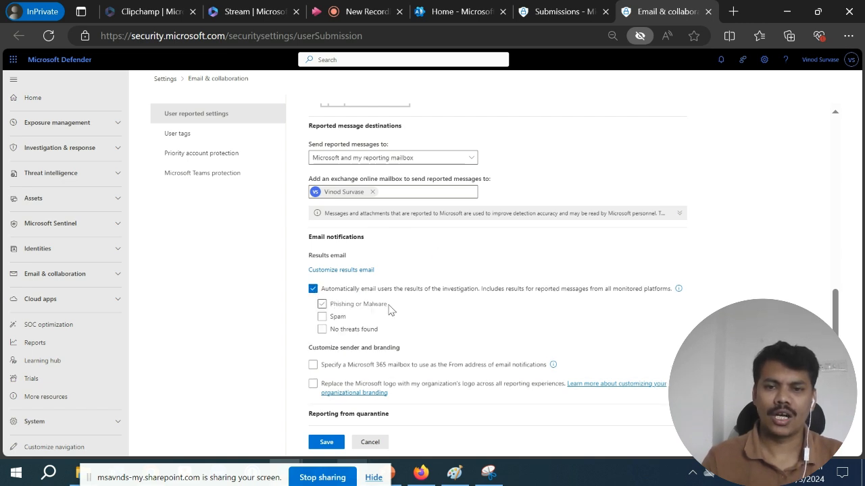
- Enable a custom Microsoft 365 From mailbox, replacement of the Microsoft logo with the organization's logo, and reporting for quarantined messages
{"action": "scroll", "coordinate": [395, 302], "scroll_direction": "down", "scroll_amount": 1}
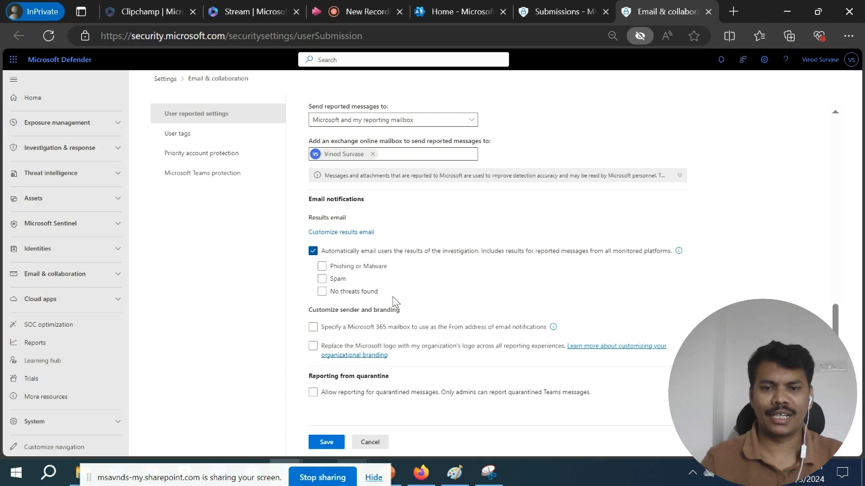
{"action": "left_click", "coordinate": [313, 328]}
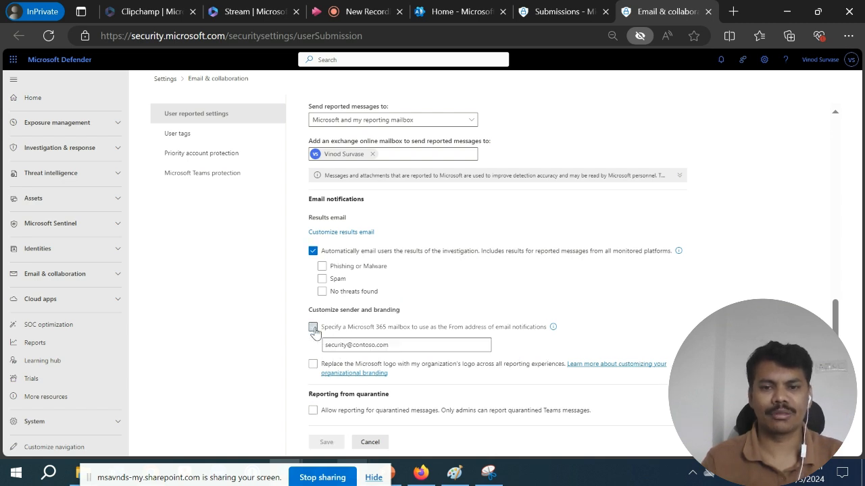
{"action": "left_click", "coordinate": [312, 365]}
{"action": "scroll", "coordinate": [433, 383], "scroll_direction": "down", "scroll_amount": 1}
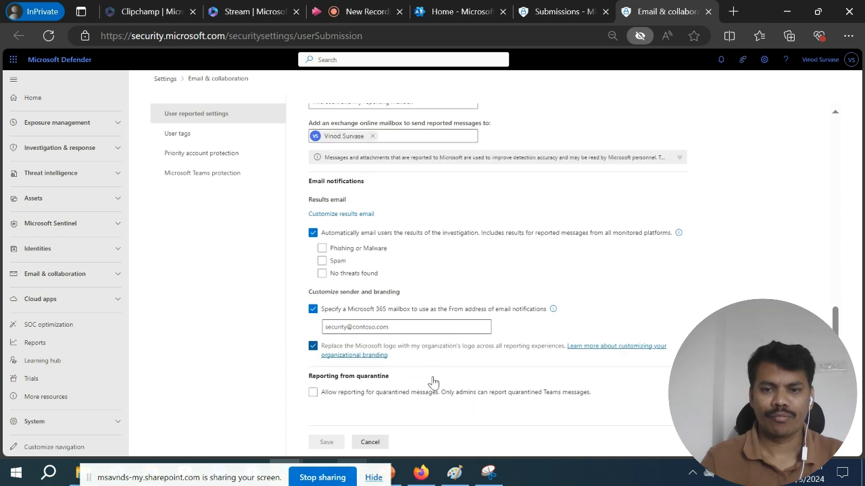
{"action": "left_click", "coordinate": [313, 392]}
- Customize the results email for Phishing with the body text "Hi, We take care of security seriously. Keep reporting and stay vigilant."
{"action": "scroll", "coordinate": [404, 297], "scroll_direction": "up", "scroll_amount": 1}
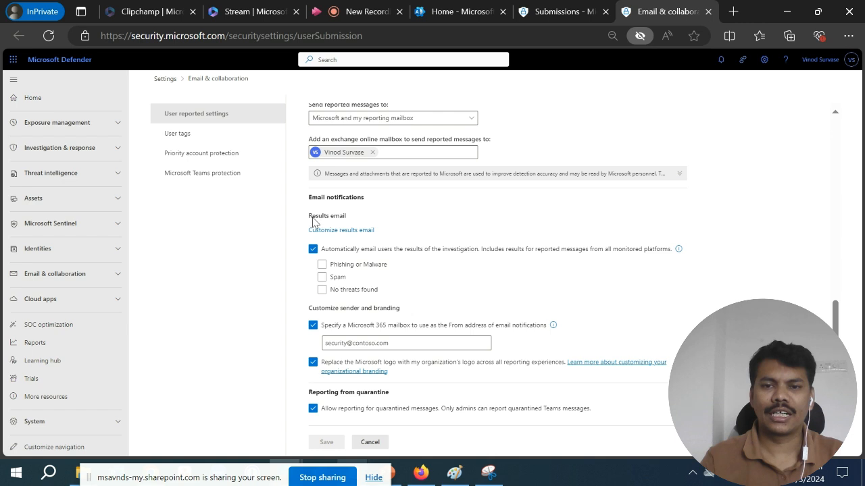
{"action": "left_click_drag", "start_coordinate": [312, 220], "coordinate": [397, 225]}
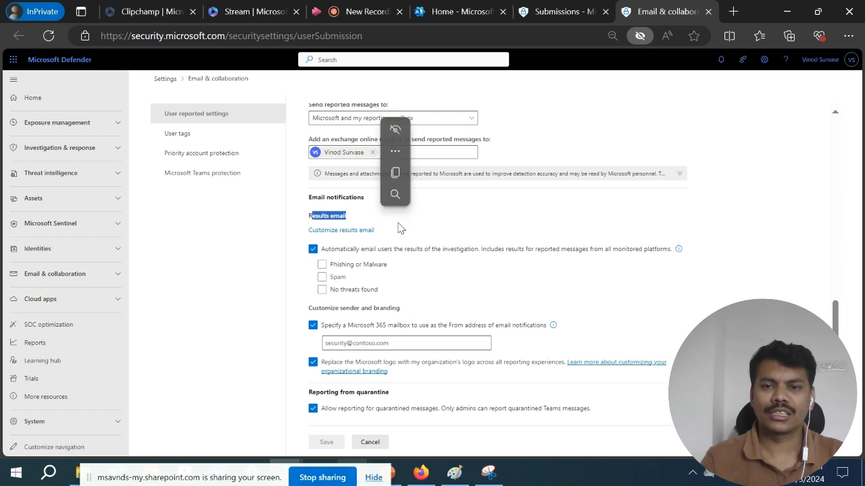
{"action": "left_click", "coordinate": [328, 234]}
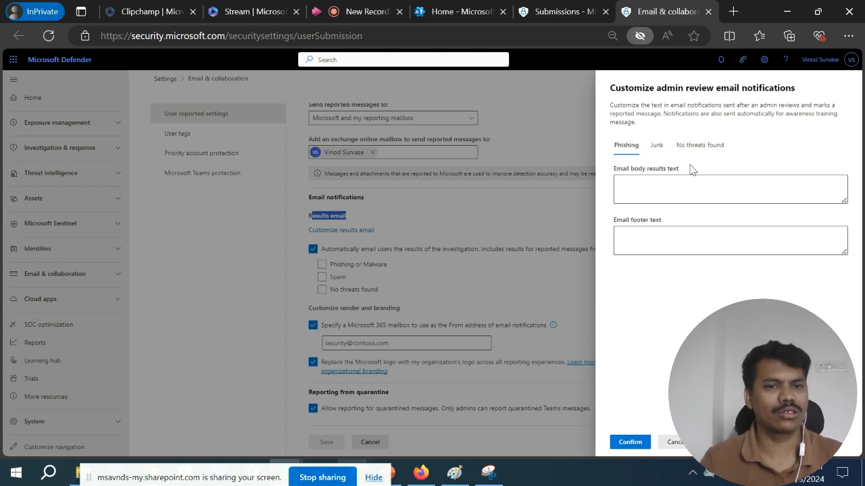
{"action": "left_click", "coordinate": [655, 184]}
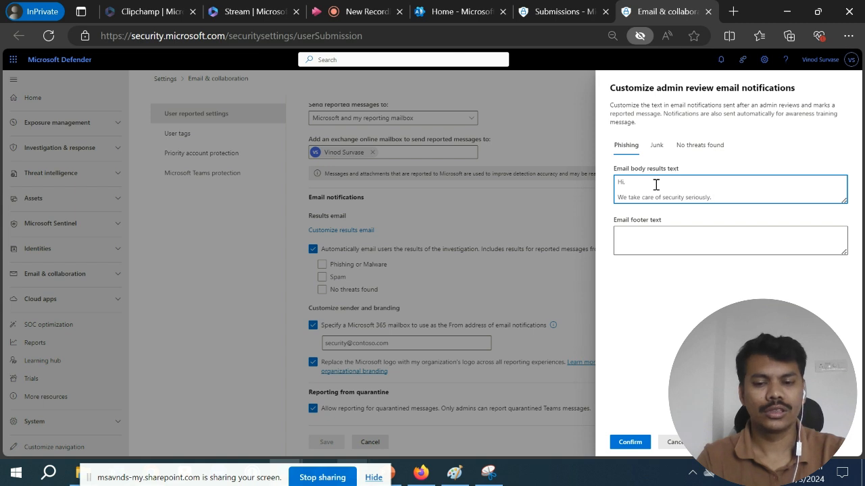
{"action": "type", "text": "Keep repo"}
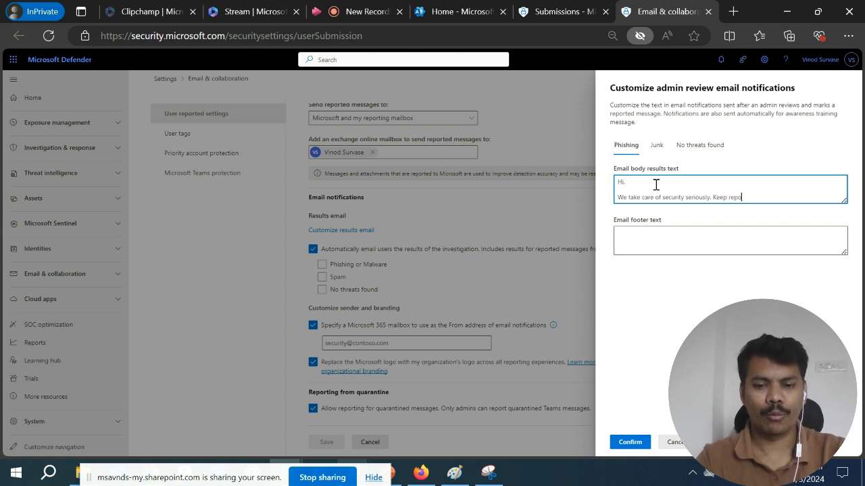
{"action": "type", "text": "rting and "}
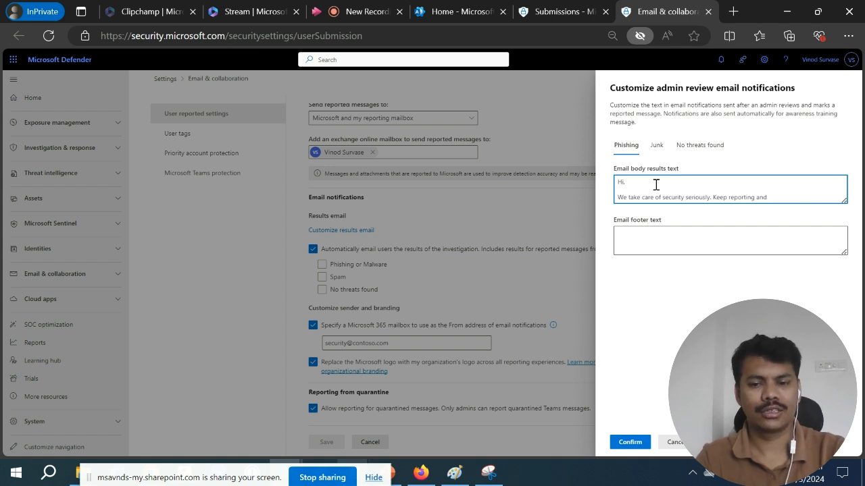
{"action": "type", "text": "stay vig"}
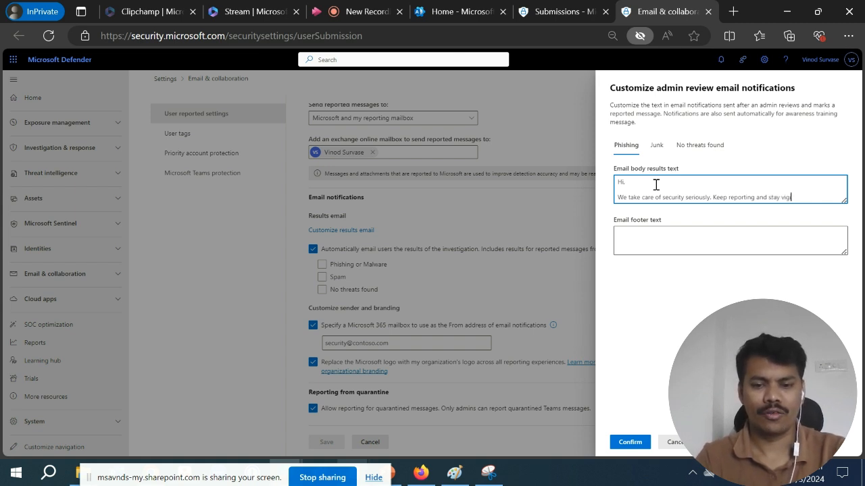
{"action": "type", "text": "ilan"}
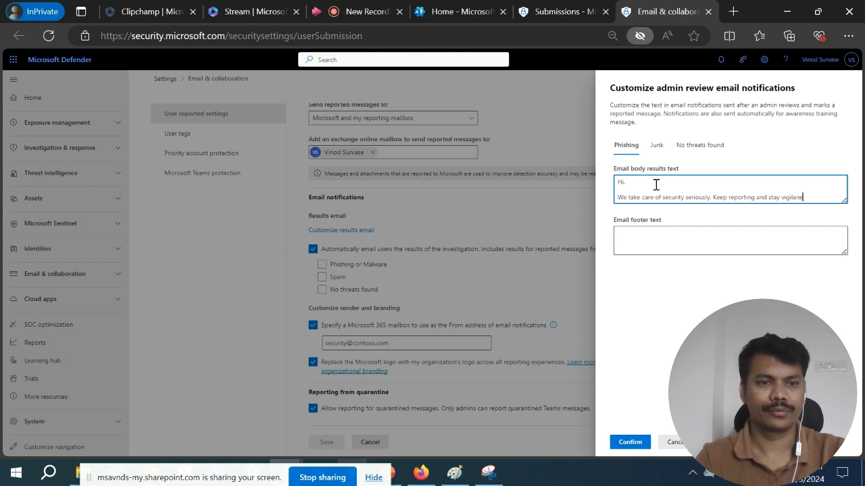
{"action": "type", "text": "t."}
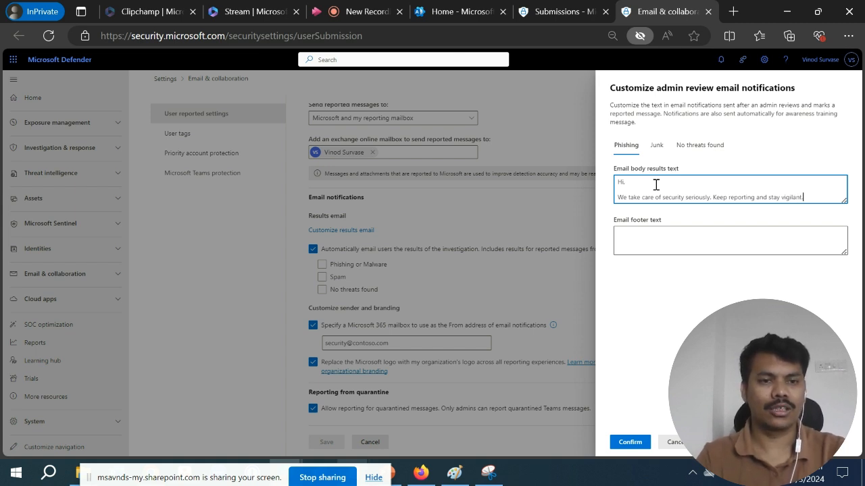
- Copy the whole Phishing email body text into the Phishing email footer text
{"action": "key", "text": "ctrl+a"}
{"action": "key", "text": "ctrl+c"}
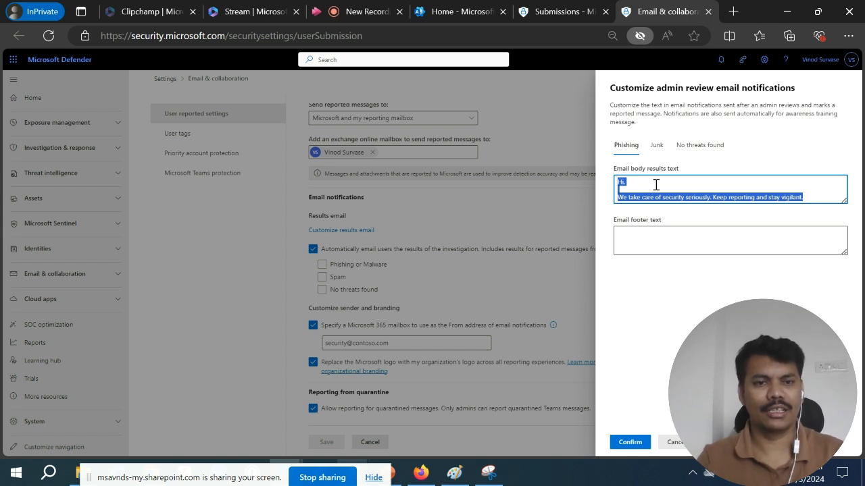
{"action": "left_click", "coordinate": [670, 247]}
{"action": "key", "text": "ctrl+v"}
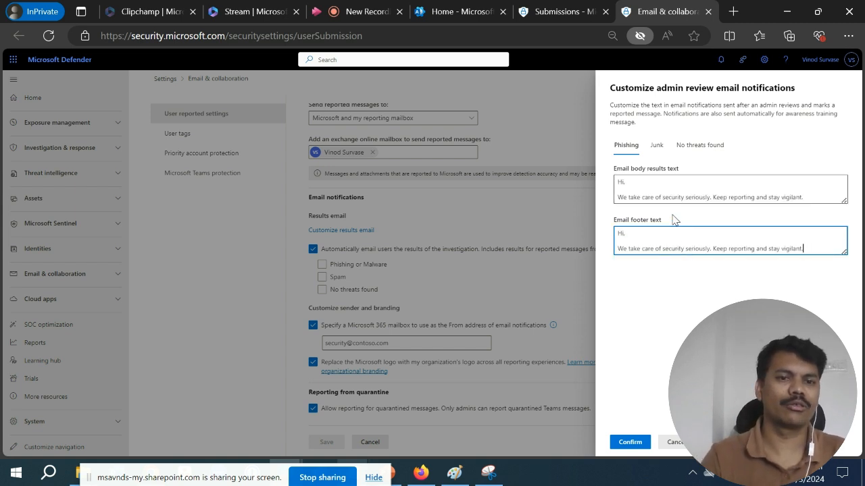
- Fill the email body and footer texts for Junk and No threats found with the same copied message
{"action": "left_click", "coordinate": [656, 145]}
{"action": "left_click", "coordinate": [703, 191]}
{"action": "key", "text": "ctrl+v"}
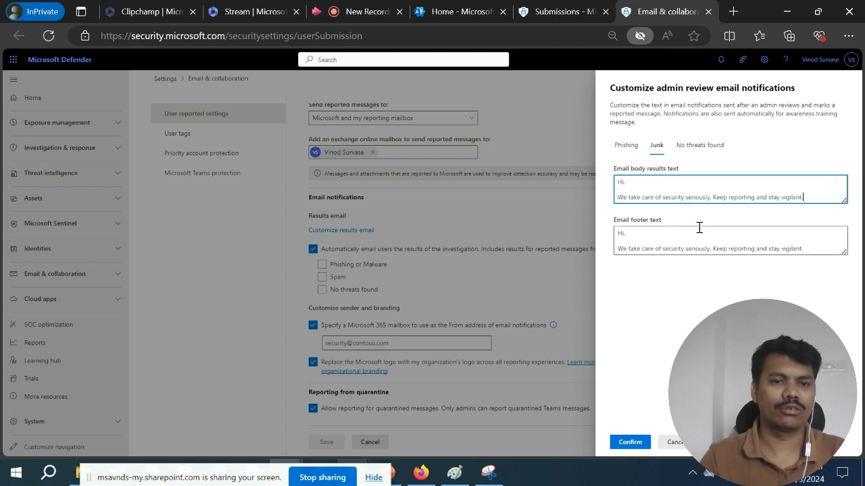
{"action": "left_click", "coordinate": [706, 144]}
{"action": "left_click", "coordinate": [685, 183]}
{"action": "key", "text": "ctrl+v"}
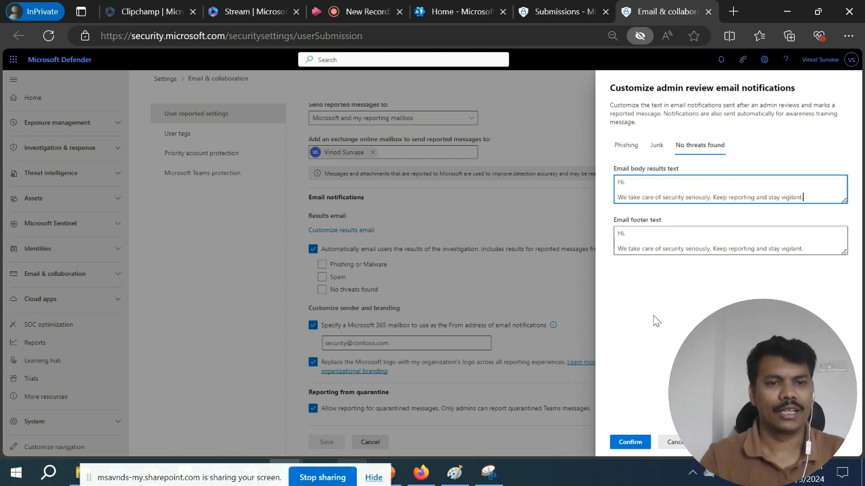
{"action": "left_click", "coordinate": [658, 260]}
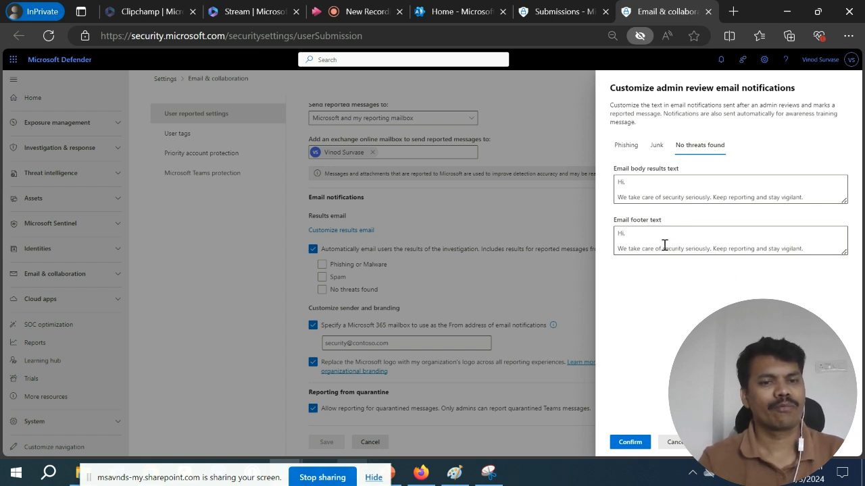
- Check the body and footer texts for No threats found and Phishing, and confirm the customized admin review notifications
{"action": "left_click_drag", "start_coordinate": [818, 249], "coordinate": [622, 233]}
{"action": "left_click", "coordinate": [685, 312]}
{"action": "left_click_drag", "start_coordinate": [738, 197], "coordinate": [624, 183]}
{"action": "left_click", "coordinate": [659, 334]}
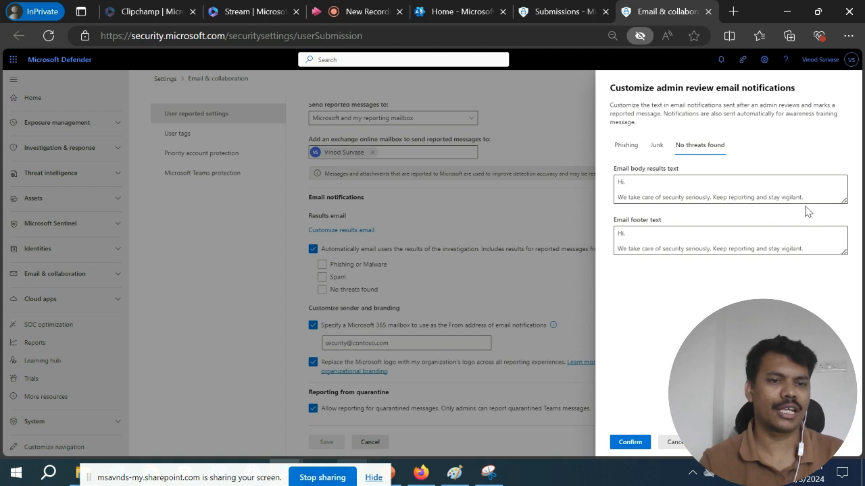
{"action": "left_click_drag", "start_coordinate": [807, 197], "coordinate": [601, 187]}
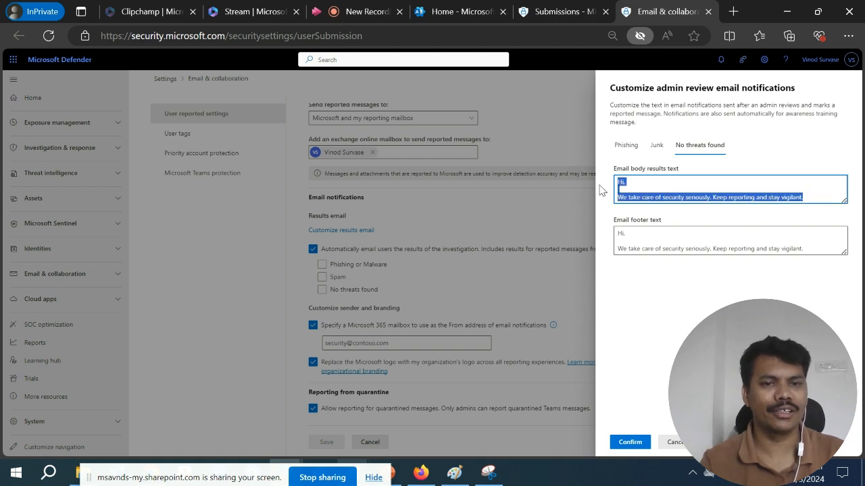
{"action": "left_click", "coordinate": [640, 313]}
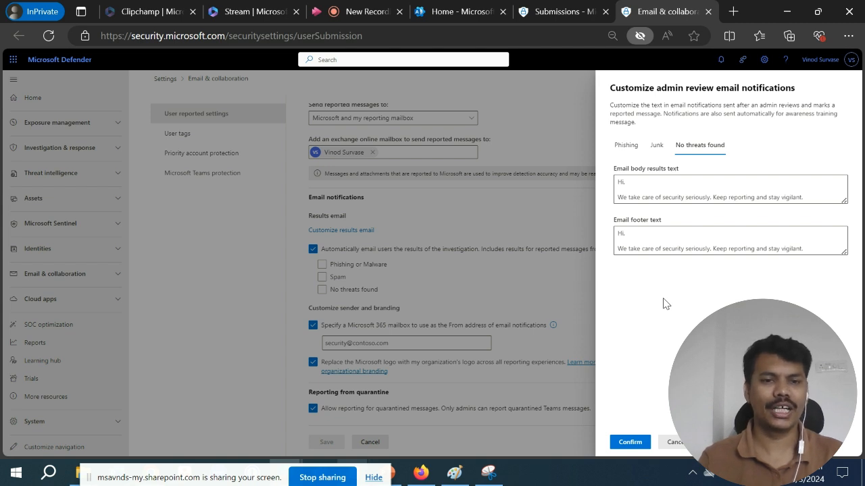
{"action": "left_click", "coordinate": [618, 144]}
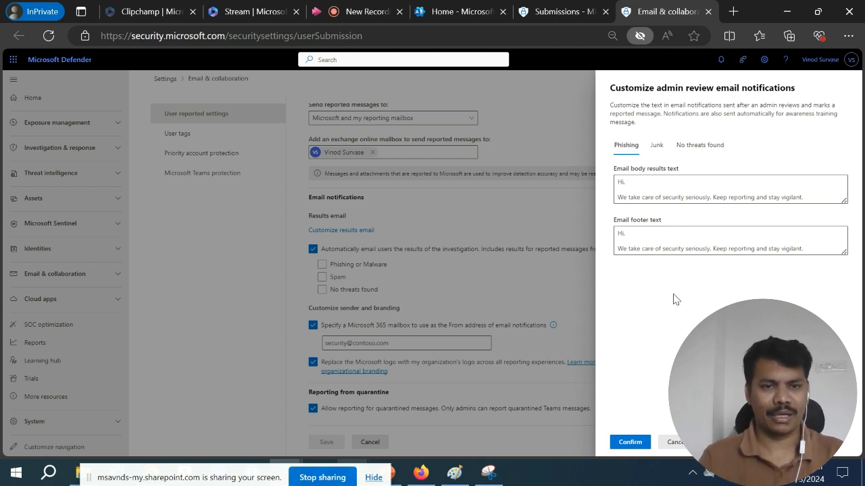
{"action": "left_click", "coordinate": [630, 442]}
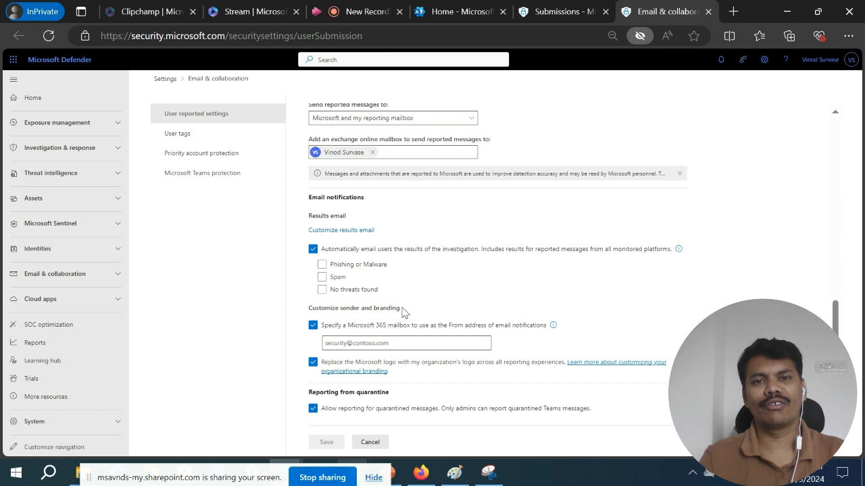
- Enable the automatic results emails for Phishing or Malware, Spam, and No threats found
{"action": "left_click", "coordinate": [333, 266]}
{"action": "left_click", "coordinate": [336, 276]}
{"action": "left_click", "coordinate": [342, 290]}
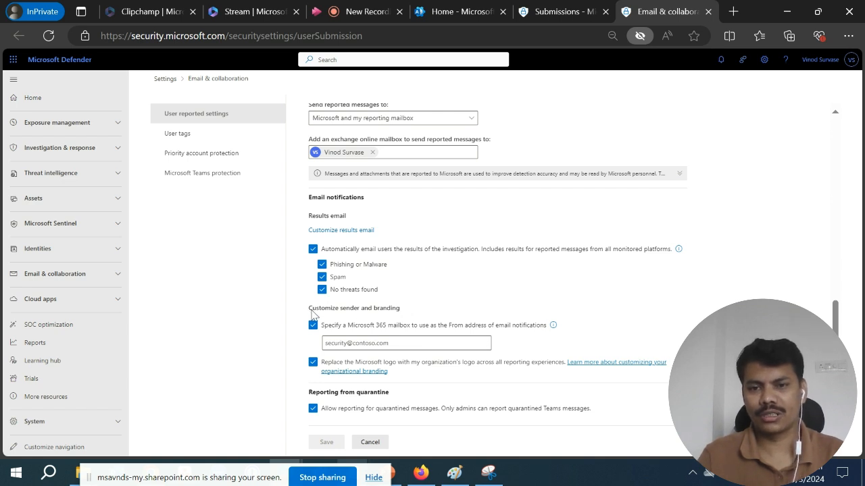
- Set the administrator's suggested contact as the Microsoft 365 mailbox used for the From address of email notifications
{"action": "left_click_drag", "start_coordinate": [311, 313], "coordinate": [407, 316]}
{"action": "left_click", "coordinate": [620, 322]}
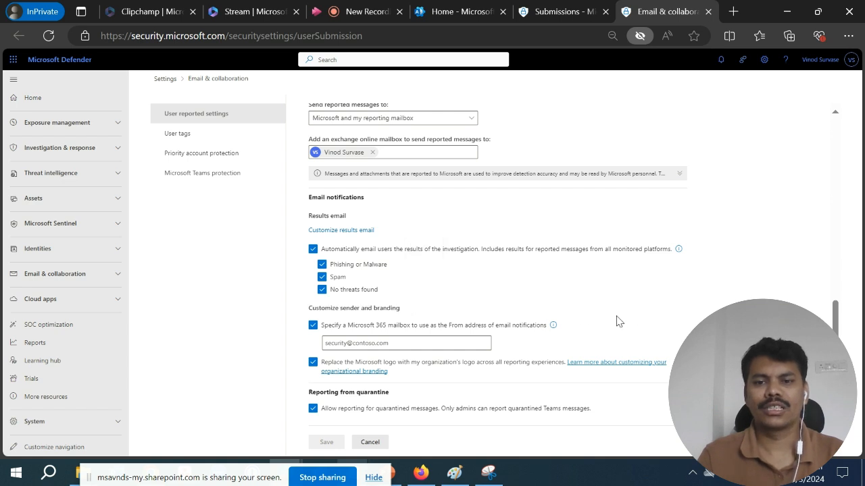
{"action": "left_click", "coordinate": [346, 345]}
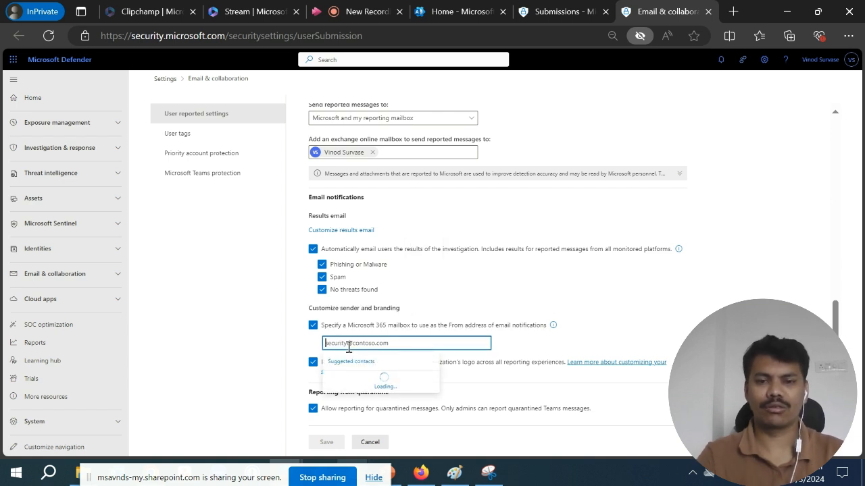
{"action": "type", "text": "admin@"}
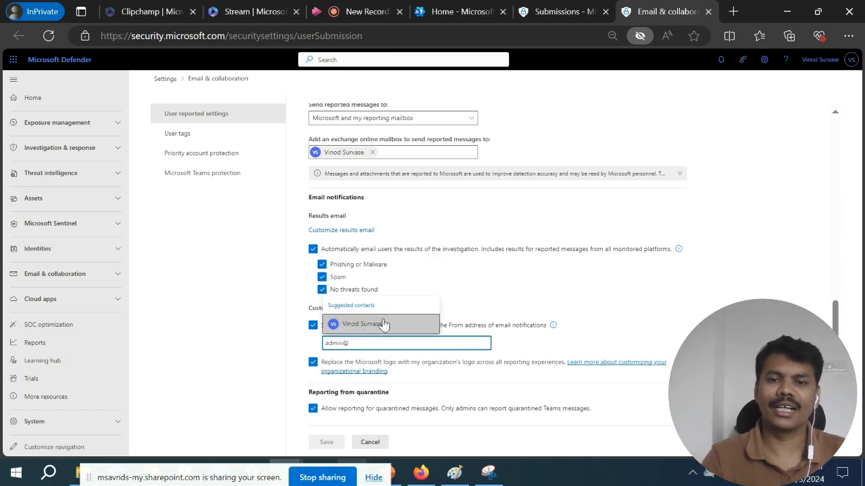
{"action": "left_click", "coordinate": [383, 324]}
{"action": "scroll", "coordinate": [528, 296], "scroll_direction": "down", "scroll_amount": 1}
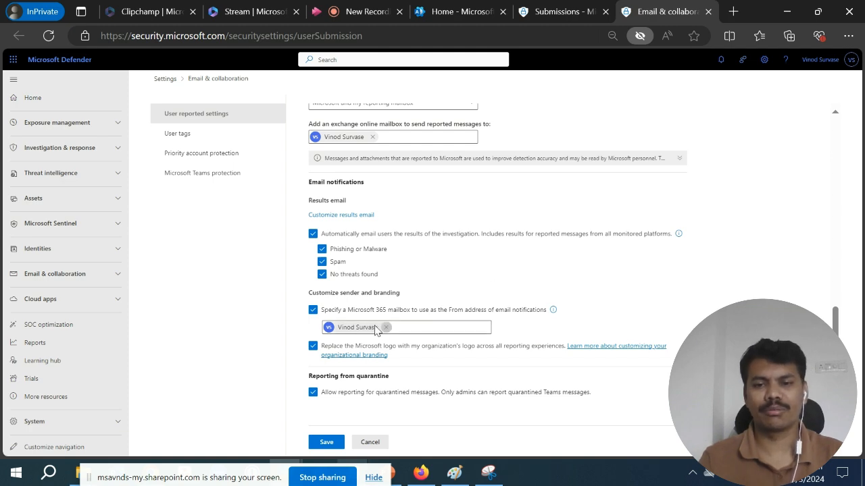
{"action": "left_click", "coordinate": [365, 12]}
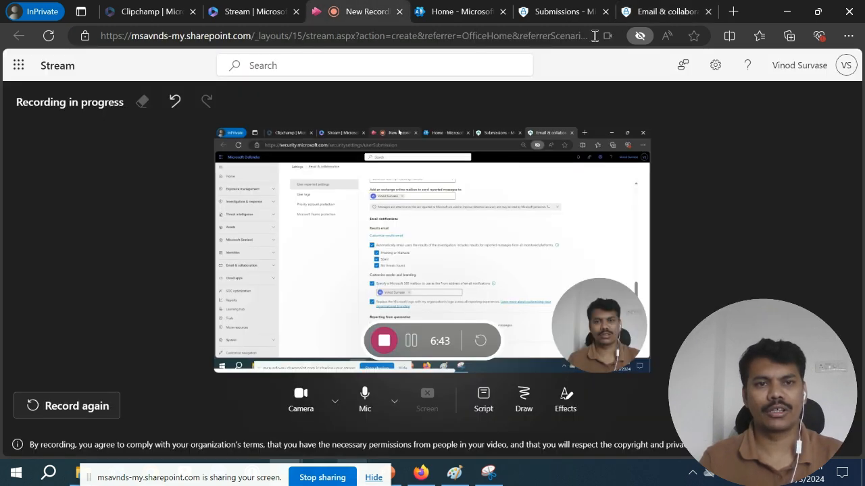
{"action": "left_click", "coordinate": [665, 12]}
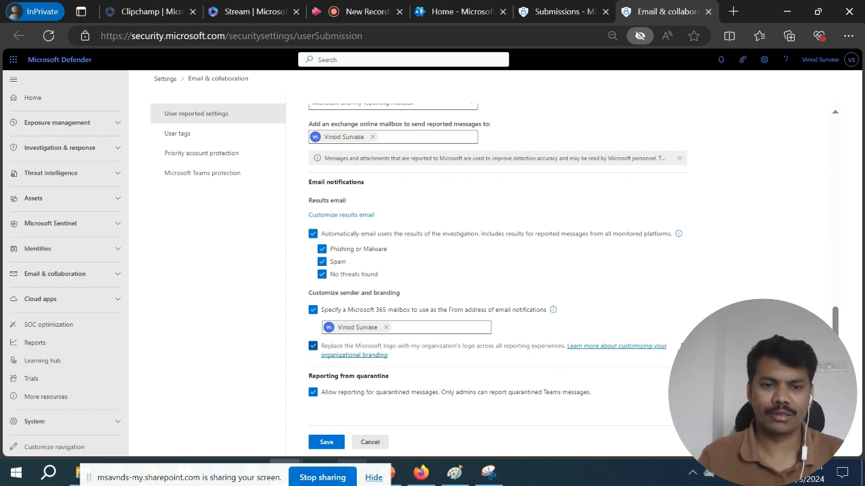
- Turn the replacement of the Microsoft logo with the organization's logo off and back on for all reporting experiences
{"action": "left_click", "coordinate": [316, 348]}
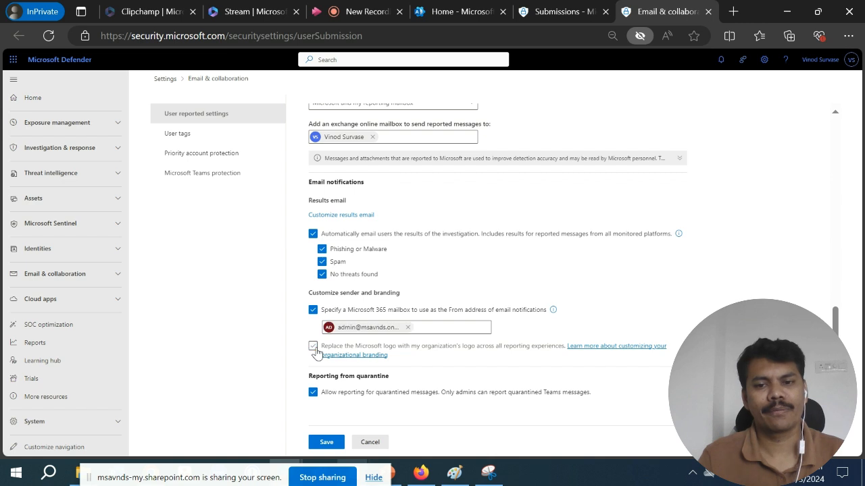
{"action": "left_click", "coordinate": [313, 348]}
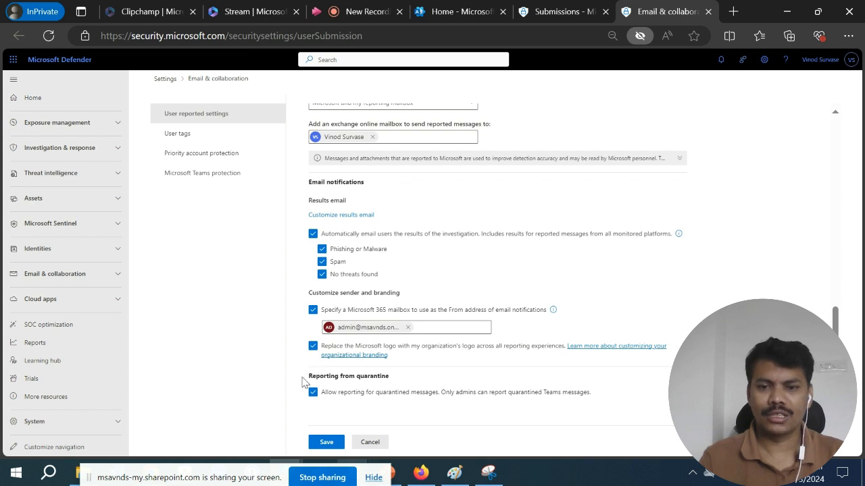
- Review the quarantine reporting, Outlook and Teams reporting, message destination and email notification options, and save the user reported settings
{"action": "left_click_drag", "start_coordinate": [302, 379], "coordinate": [391, 376]}
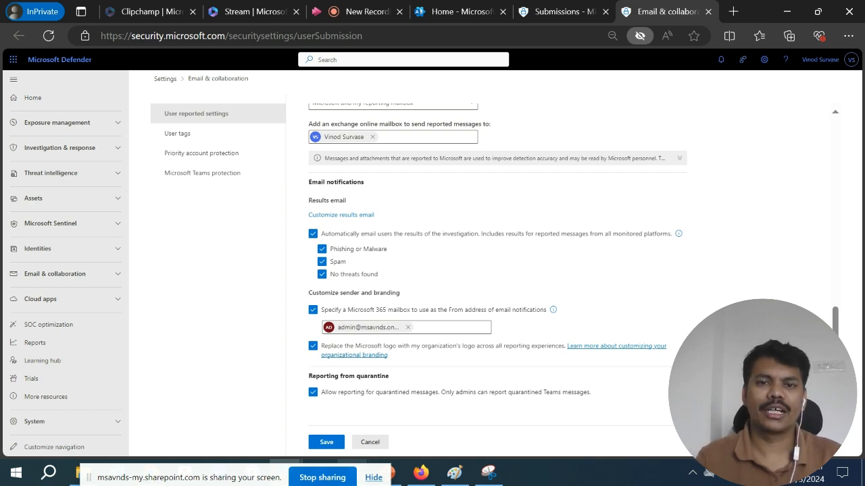
{"action": "scroll", "coordinate": [500, 264], "scroll_direction": "up", "scroll_amount": 3}
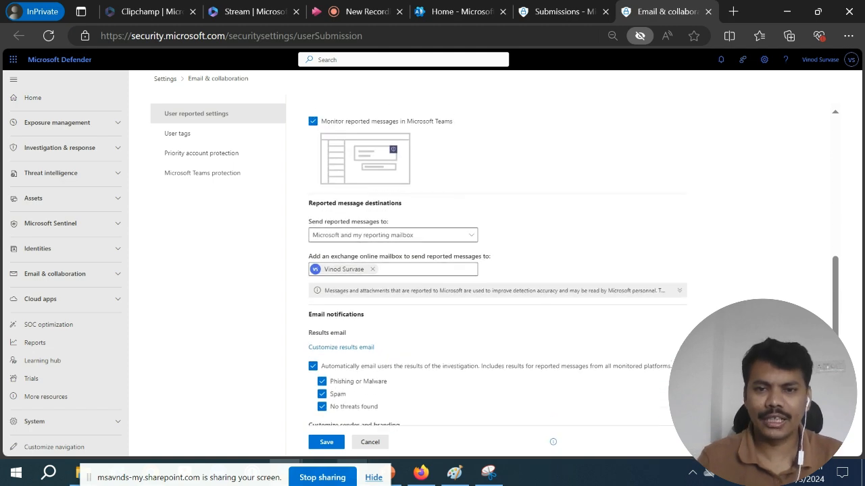
{"action": "scroll", "coordinate": [500, 264], "scroll_direction": "up", "scroll_amount": 6}
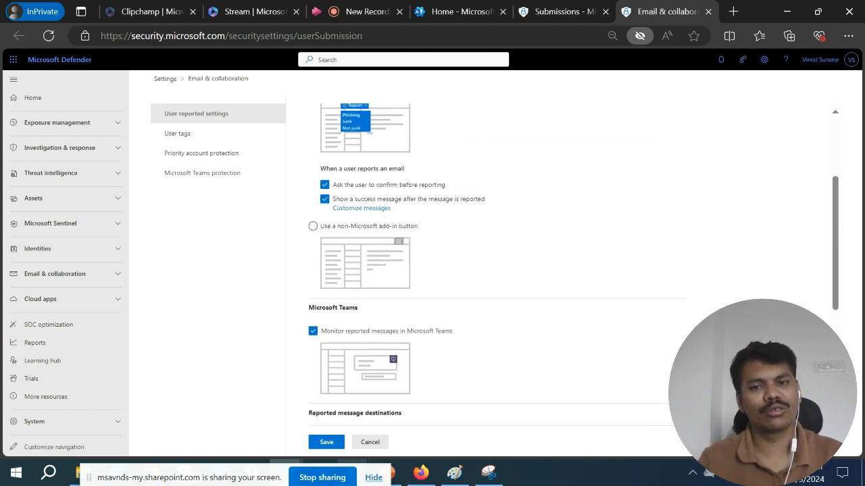
{"action": "scroll", "coordinate": [499, 264], "scroll_direction": "down", "scroll_amount": 10}
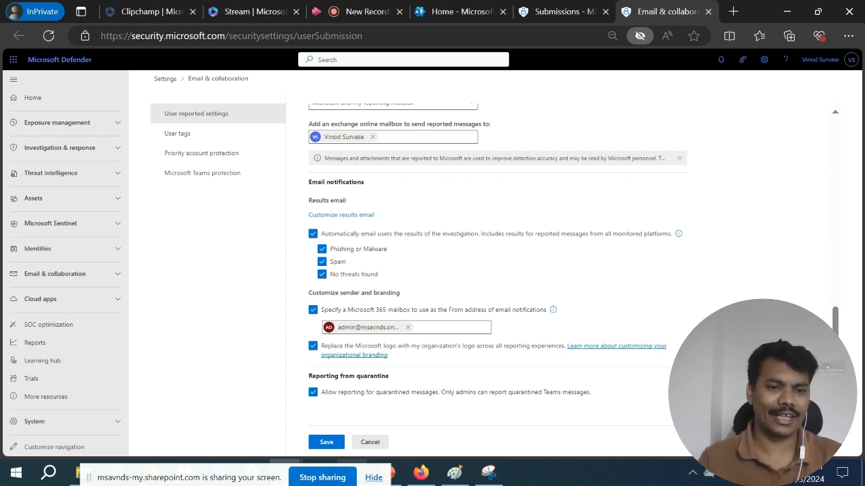
{"action": "scroll", "coordinate": [497, 270], "scroll_direction": "up", "scroll_amount": 2}
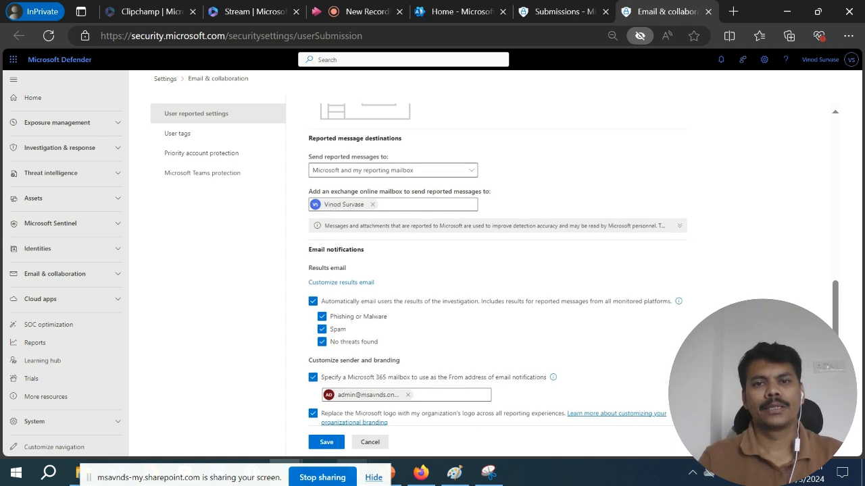
{"action": "scroll", "coordinate": [497, 271], "scroll_direction": "down", "scroll_amount": 2}
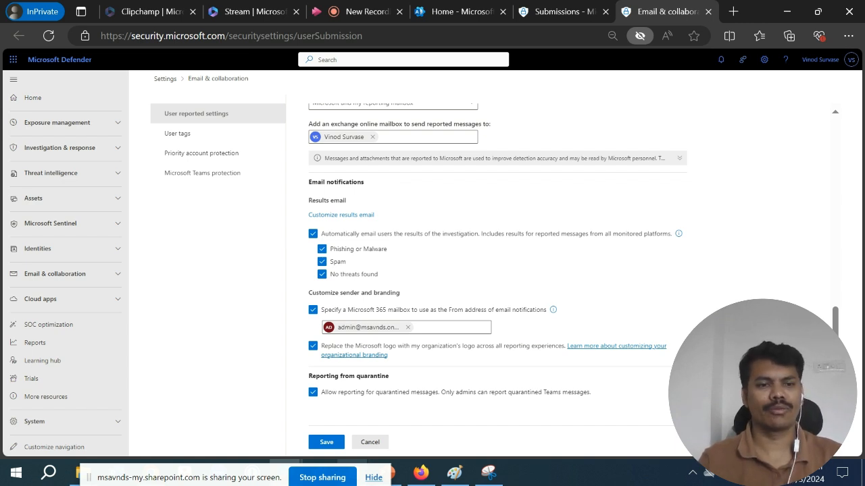
{"action": "left_click", "coordinate": [326, 445]}
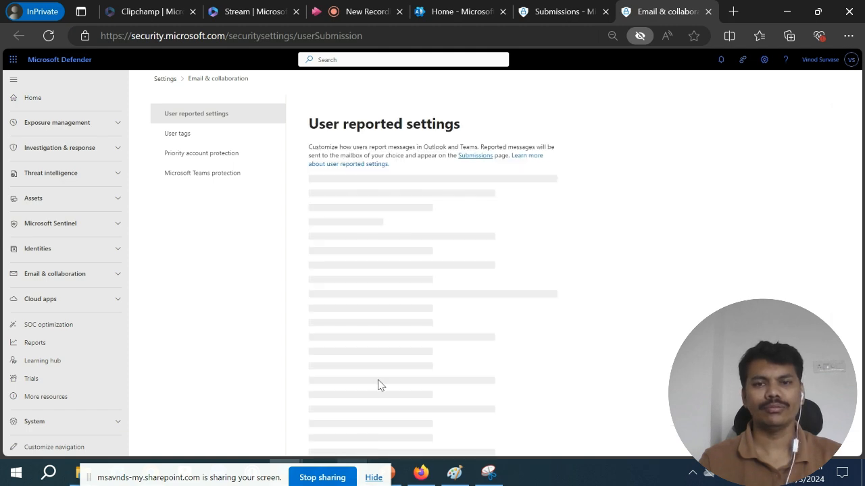